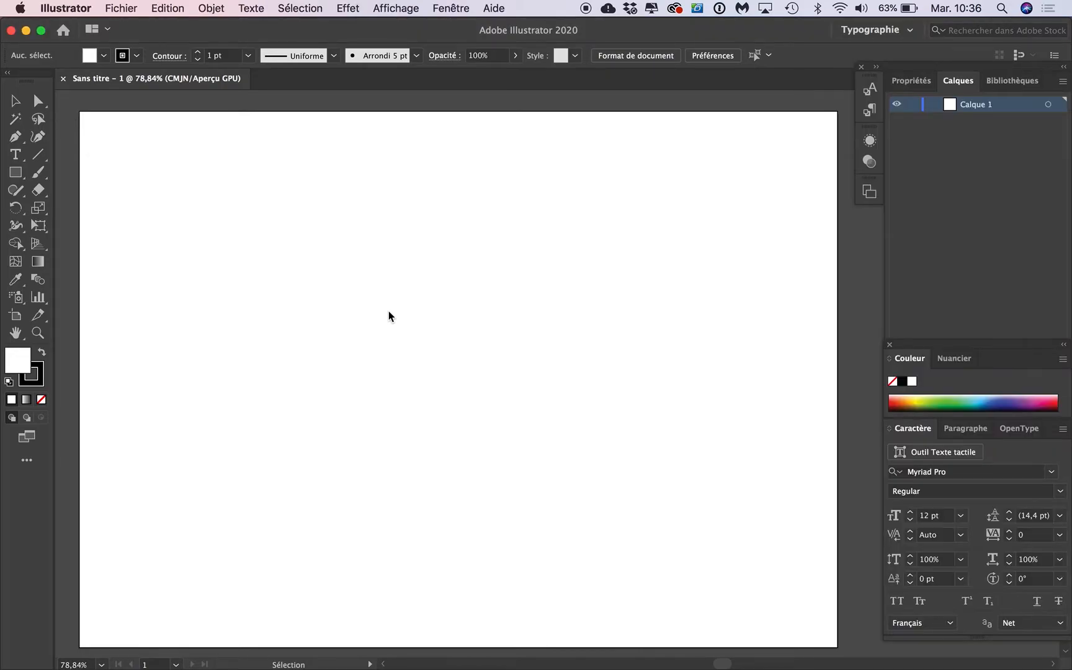
Add the word "Farandole" as point text near the middle of the artboard.
click(15, 155)
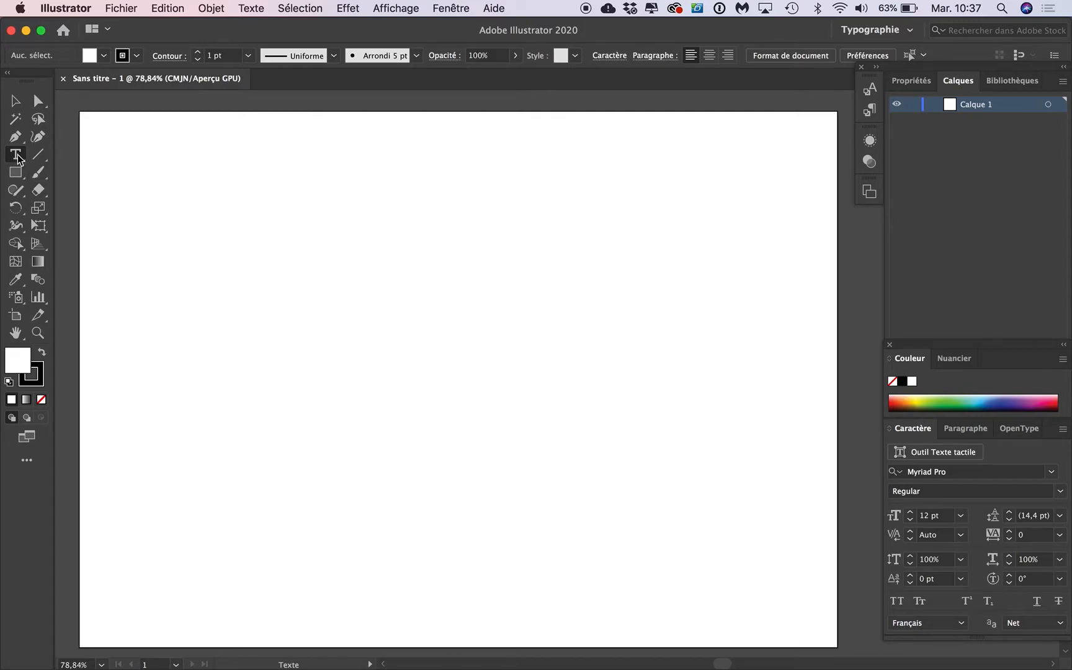
click(342, 368)
text(Farandole)
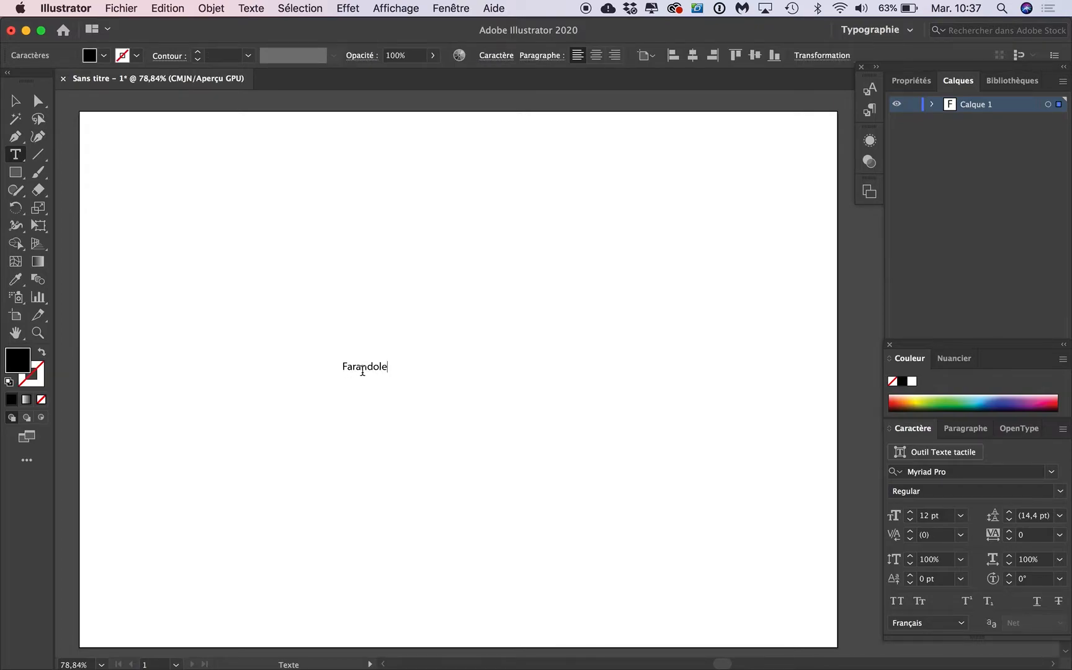
Set the word Farandole's font size to 100 pt and move it closer to the artboard's centre.
double_click(372, 365)
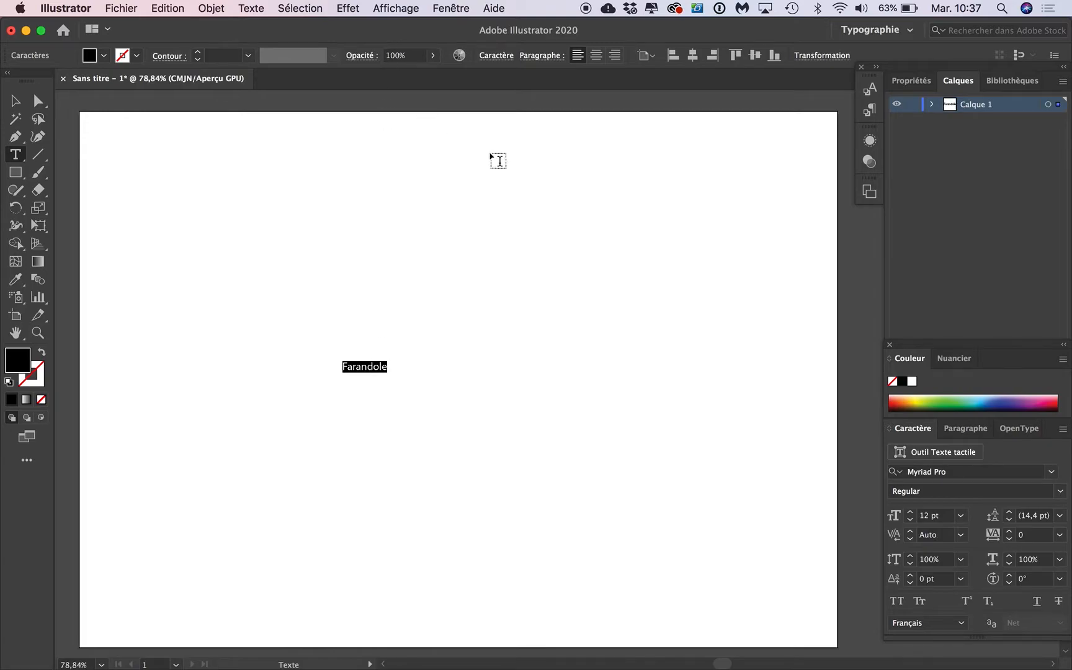
click(960, 516)
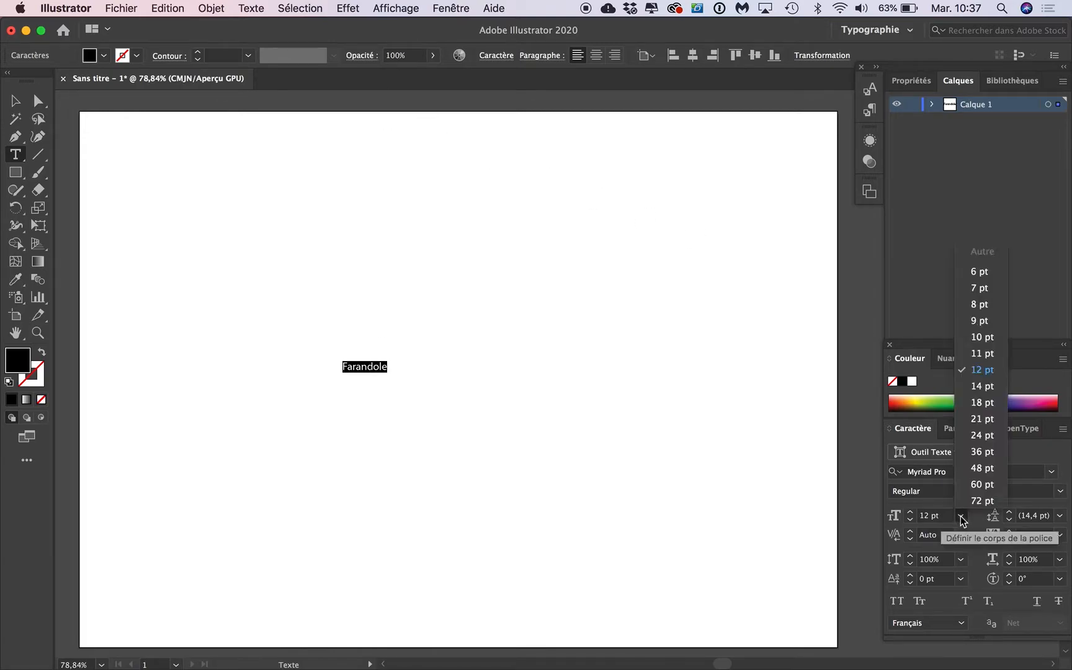
click(971, 502)
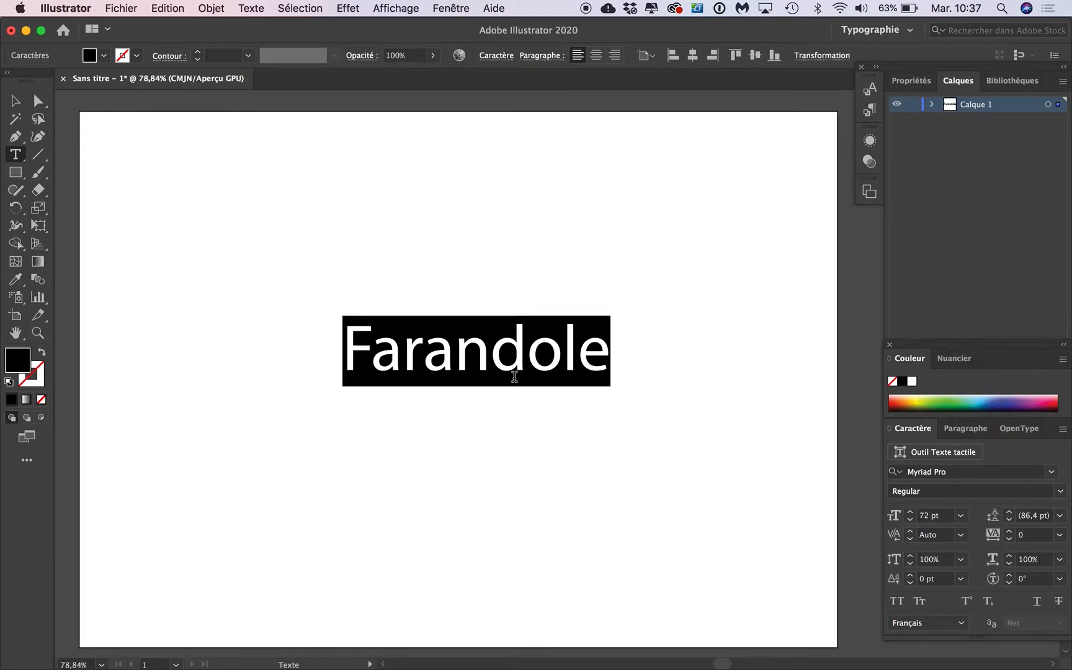
click(931, 516)
double_click(930, 515)
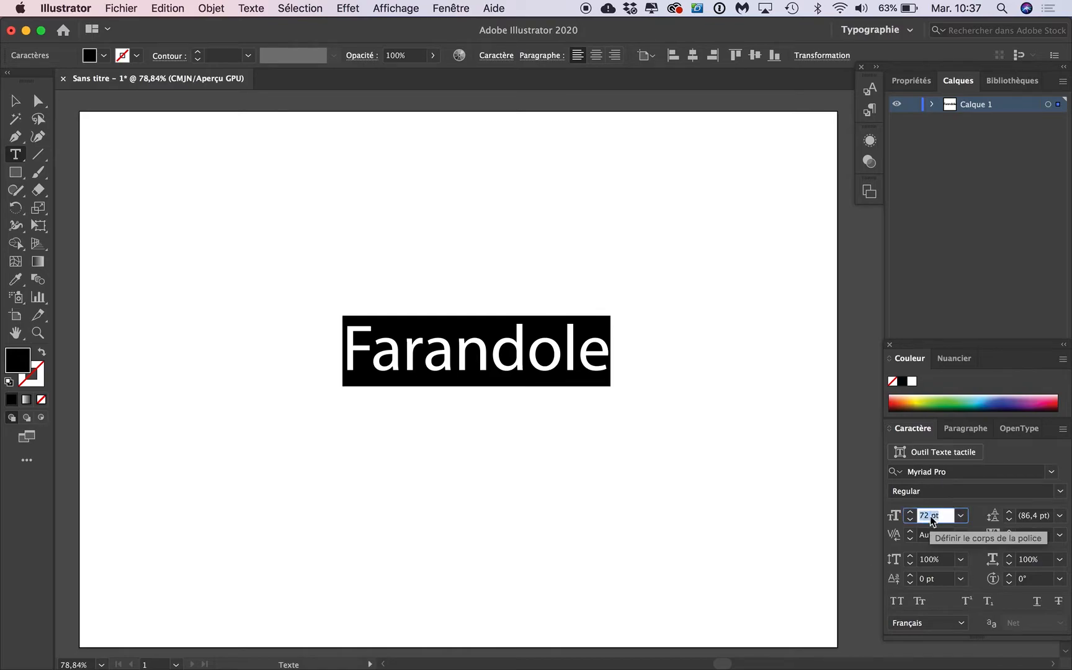
text(100)
key(Return)
click(37, 101)
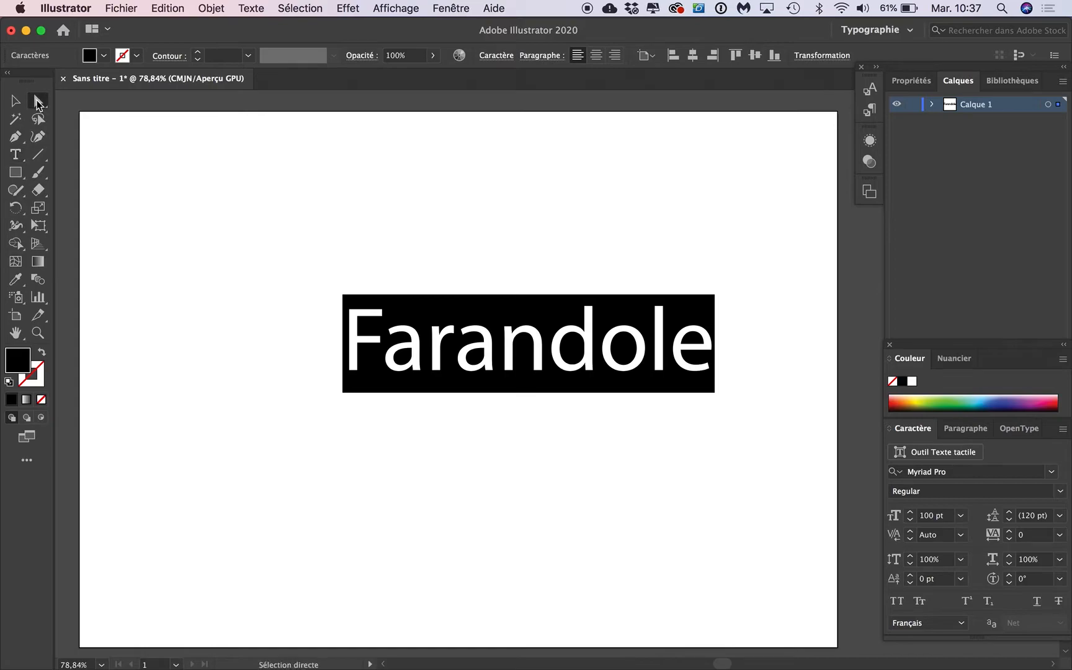
drag(417, 349, 364, 369)
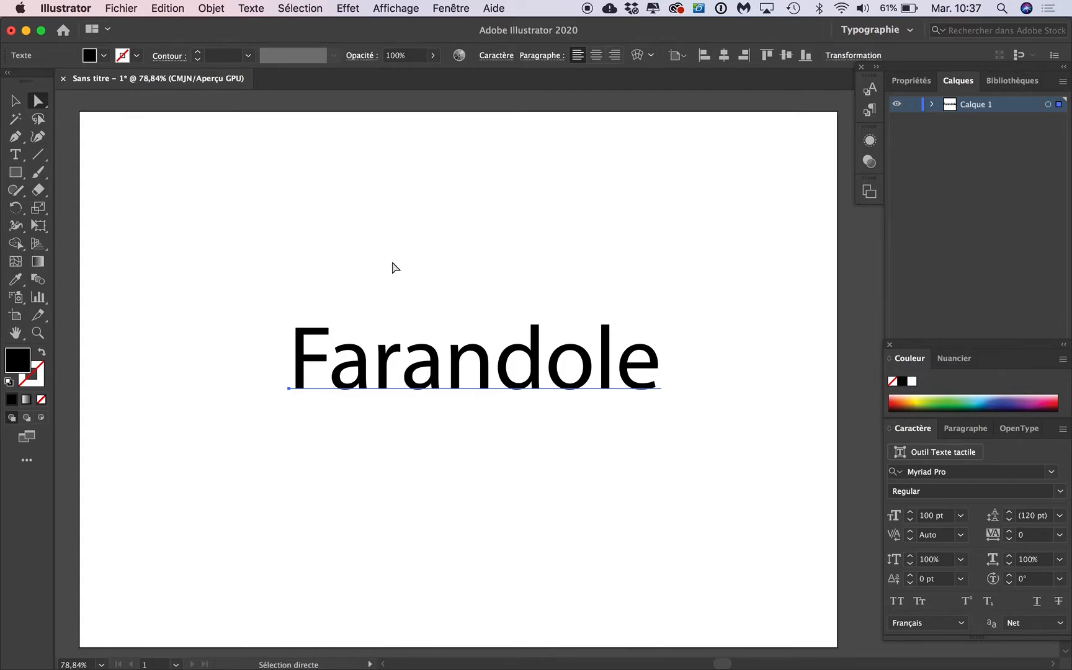
Expand Calque 1 to show its text object and set the word's font to Farandole_Regular in the Behind style.
click(932, 105)
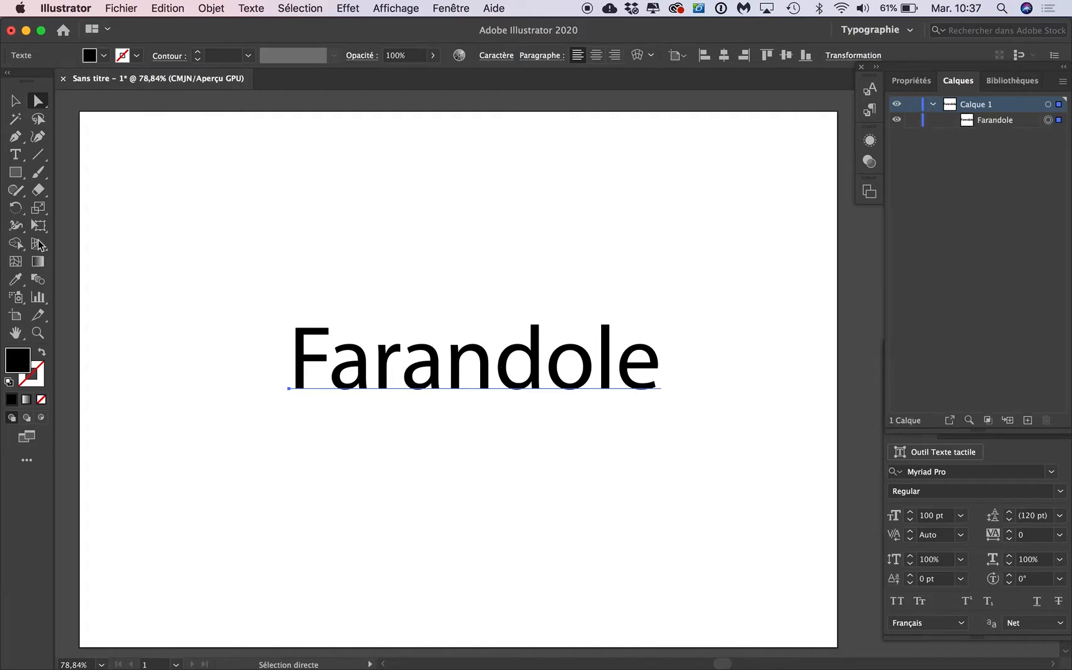
click(16, 158)
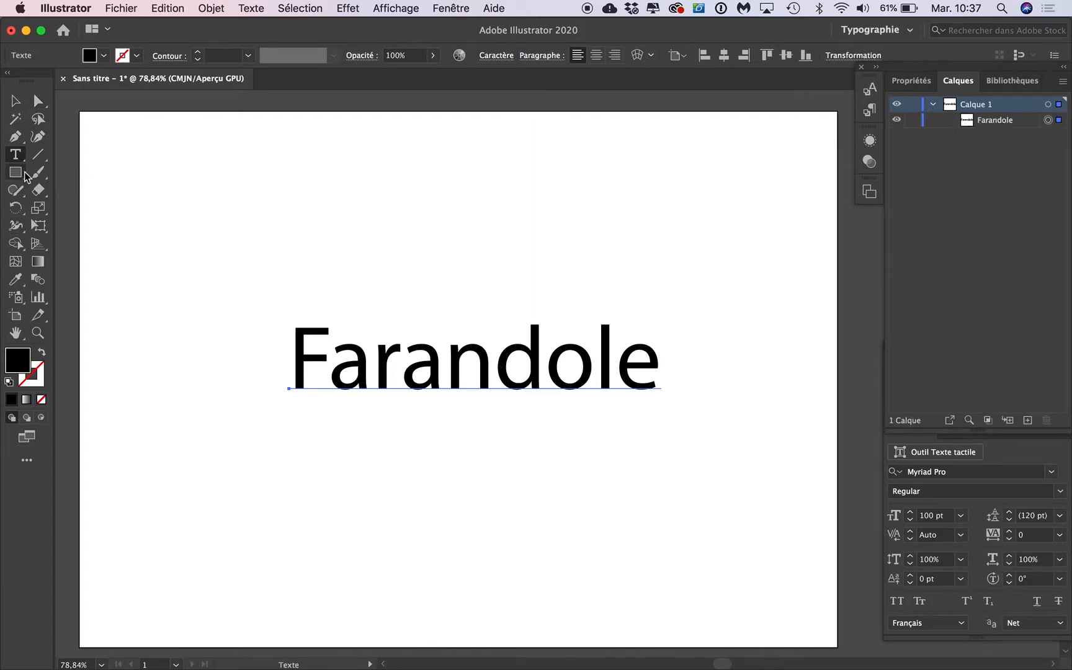
double_click(439, 363)
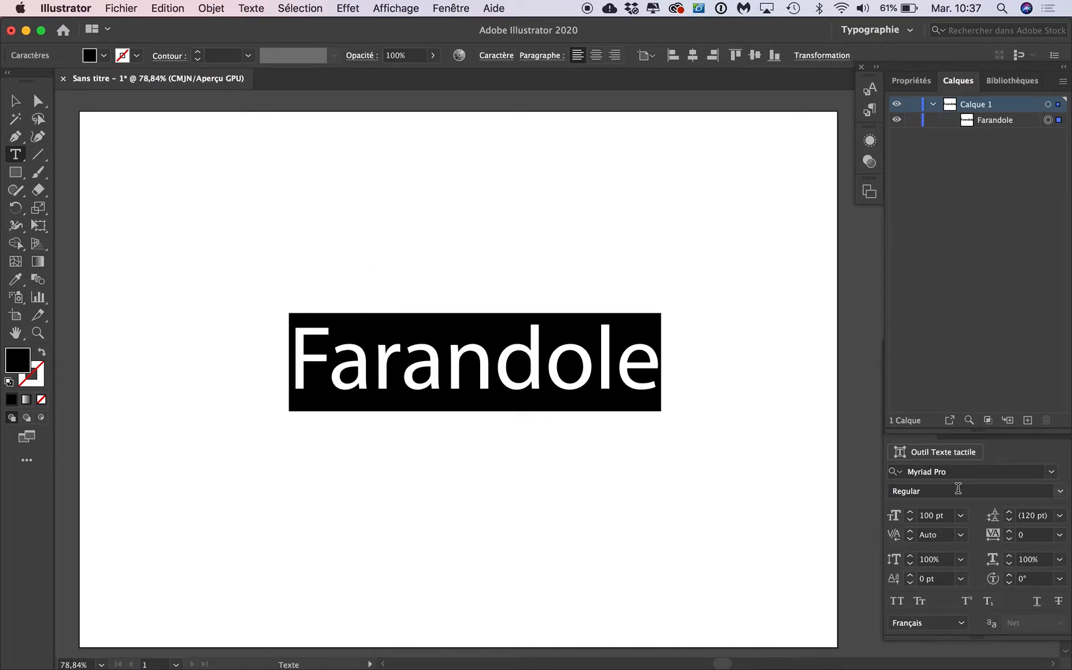
click(1051, 473)
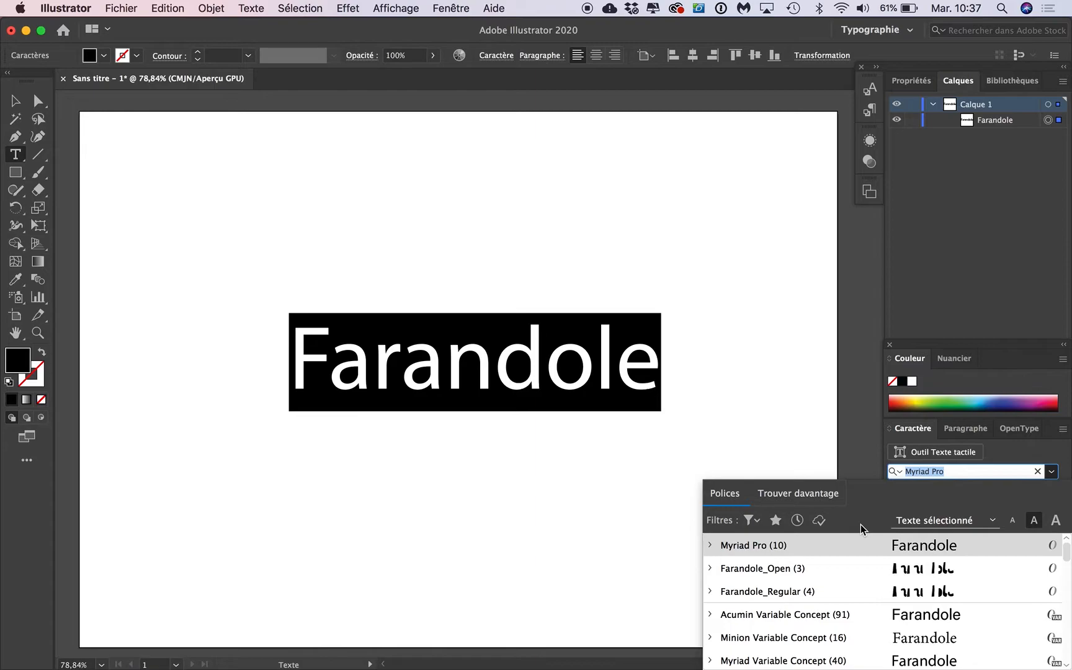
click(796, 594)
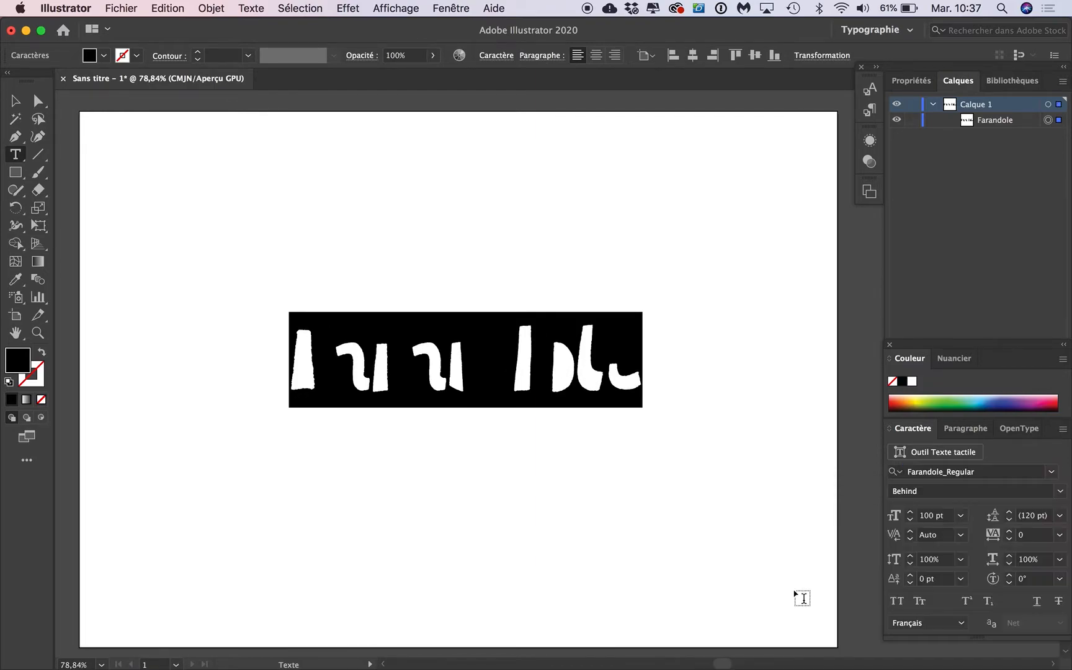
Fill the whole word with the crimson red ed0f4e.
click(556, 355)
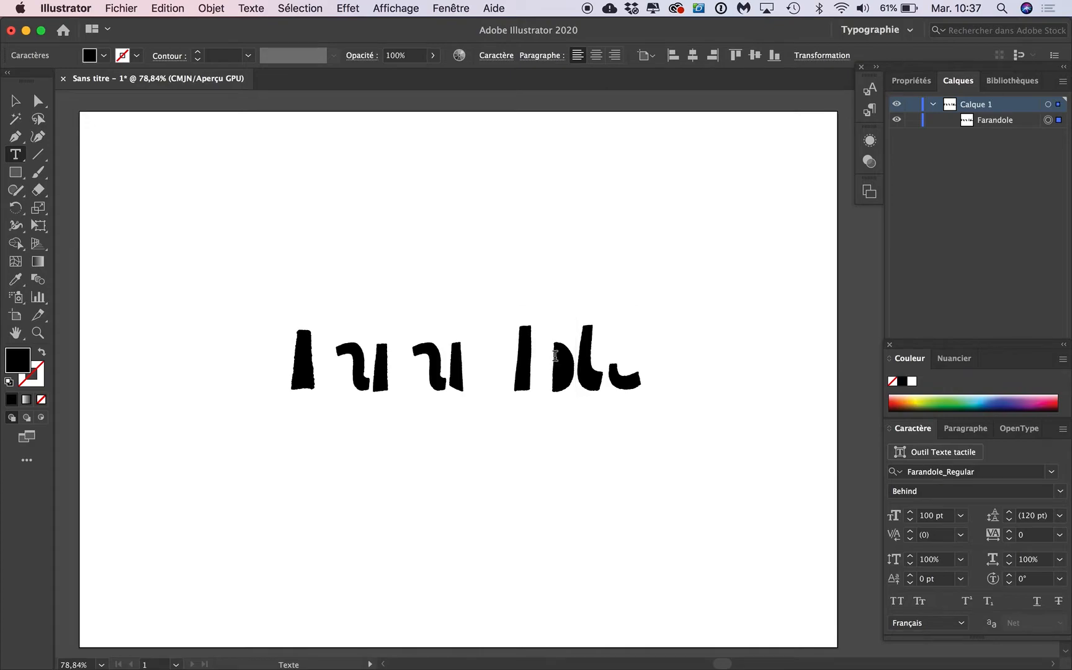
double_click(555, 355)
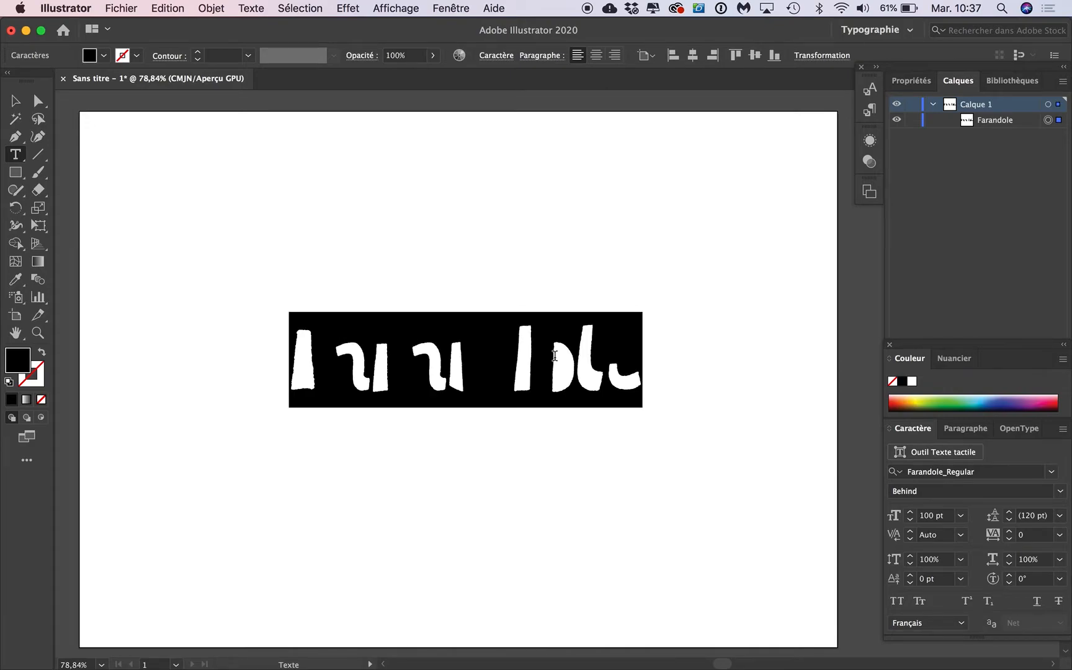
double_click(17, 364)
click(681, 337)
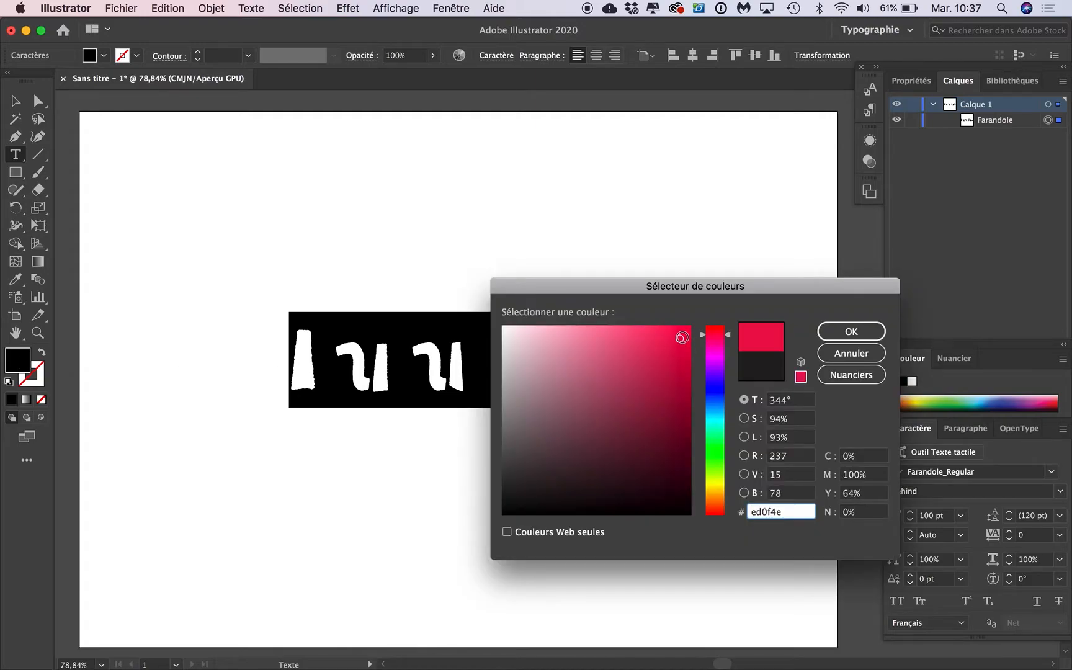
click(837, 332)
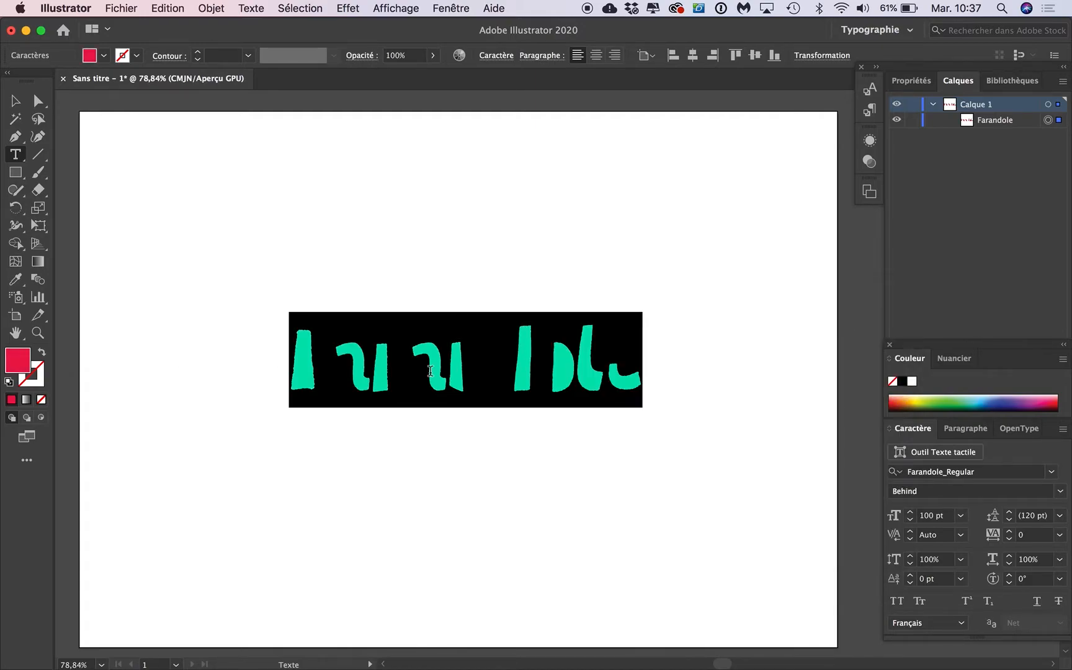
click(464, 364)
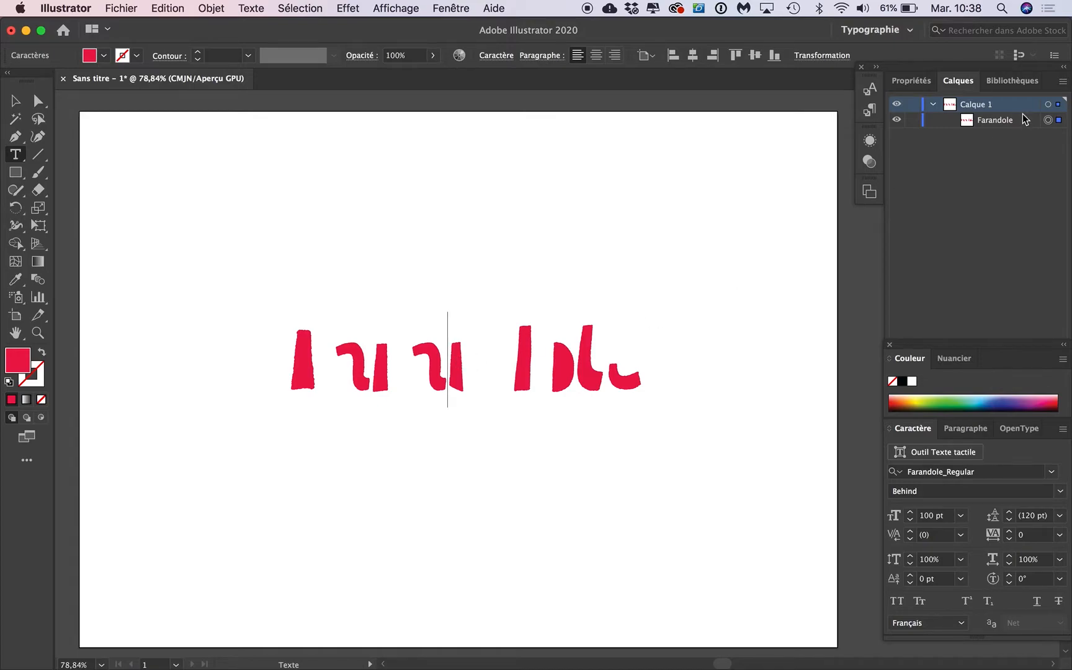
Toggle the text object's visibility off and on, and preview its available font styles while keeping Behind.
click(897, 120)
click(897, 120)
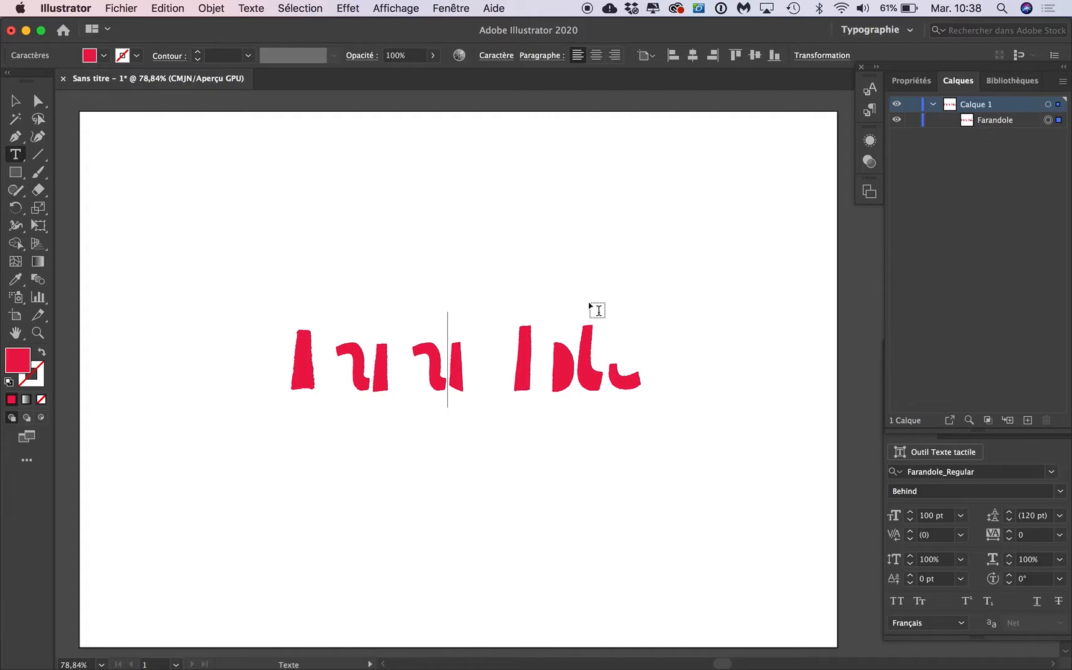
double_click(448, 374)
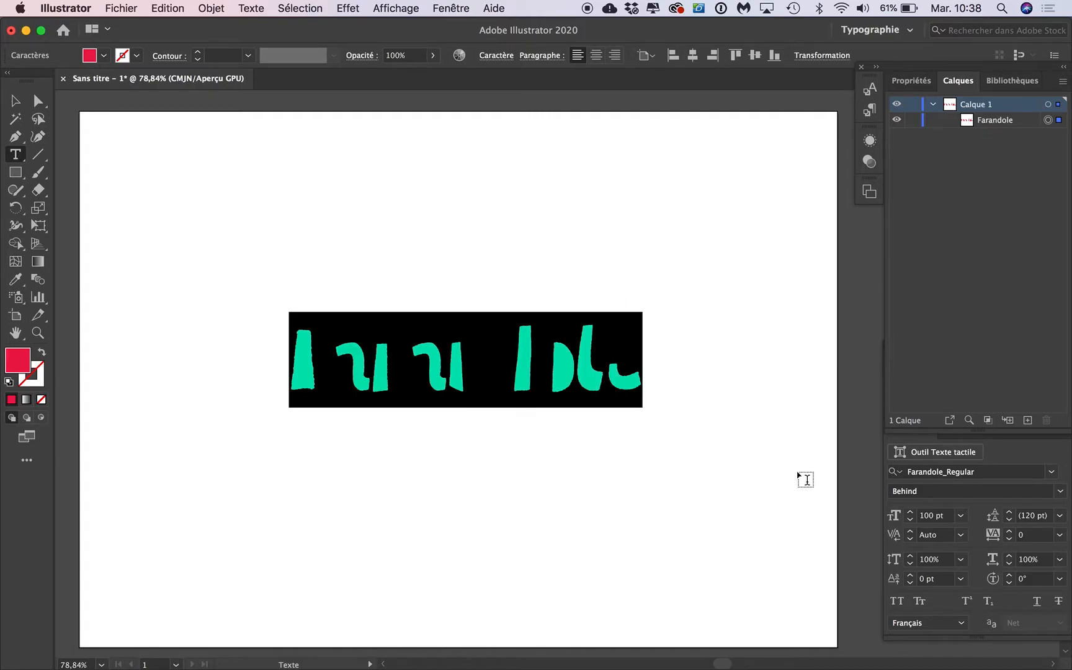
click(1062, 494)
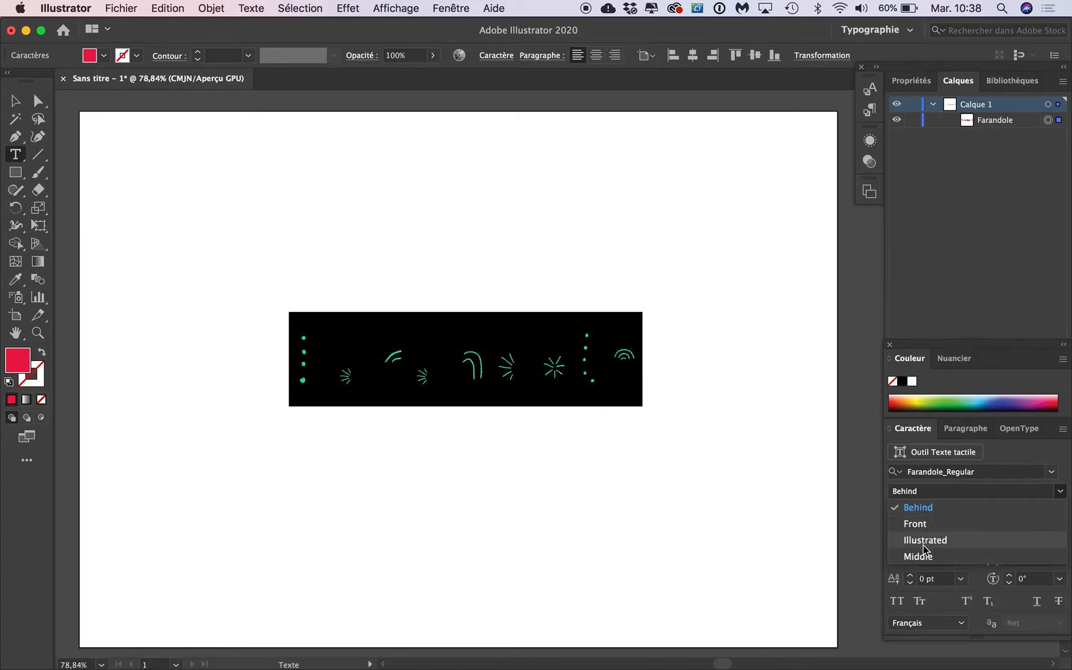
click(918, 512)
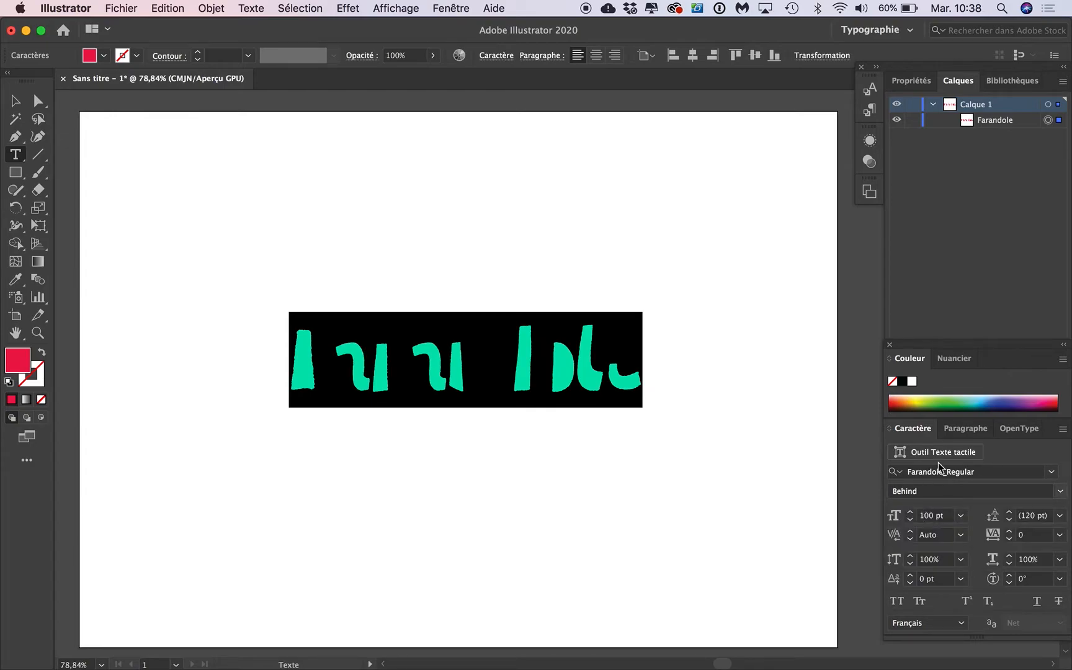
Rename the Farandole text object inside Calque 1 as "Behind".
click(994, 125)
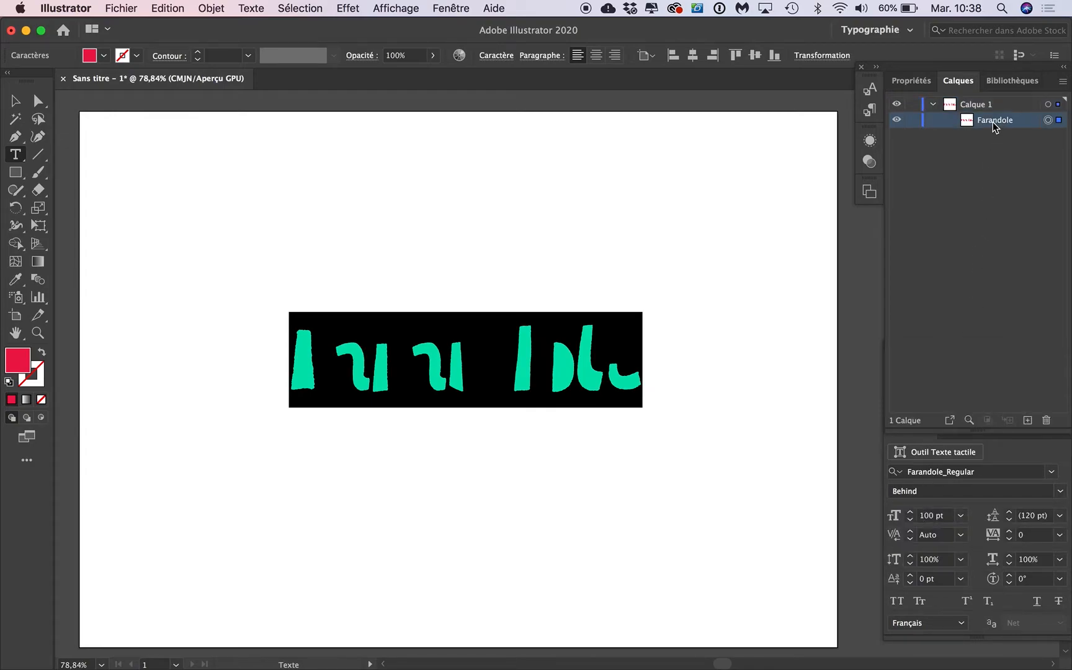
text(Behind)
key(Return)
click(518, 359)
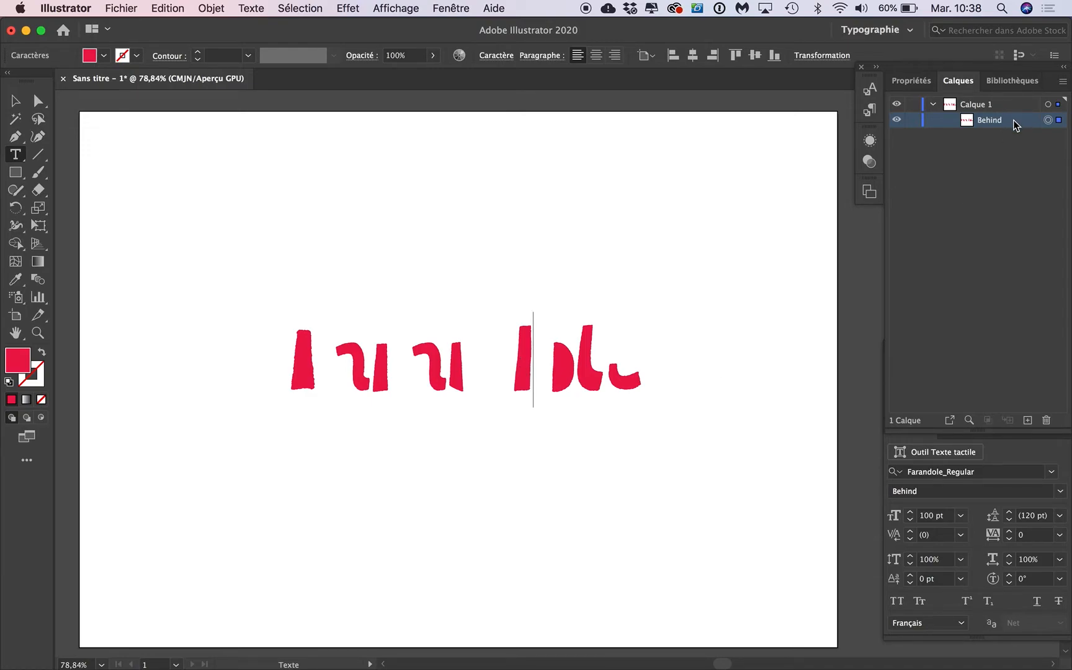
Duplicate the Behind text object within Calque 1, directly over the original.
drag(1013, 119, 1028, 419)
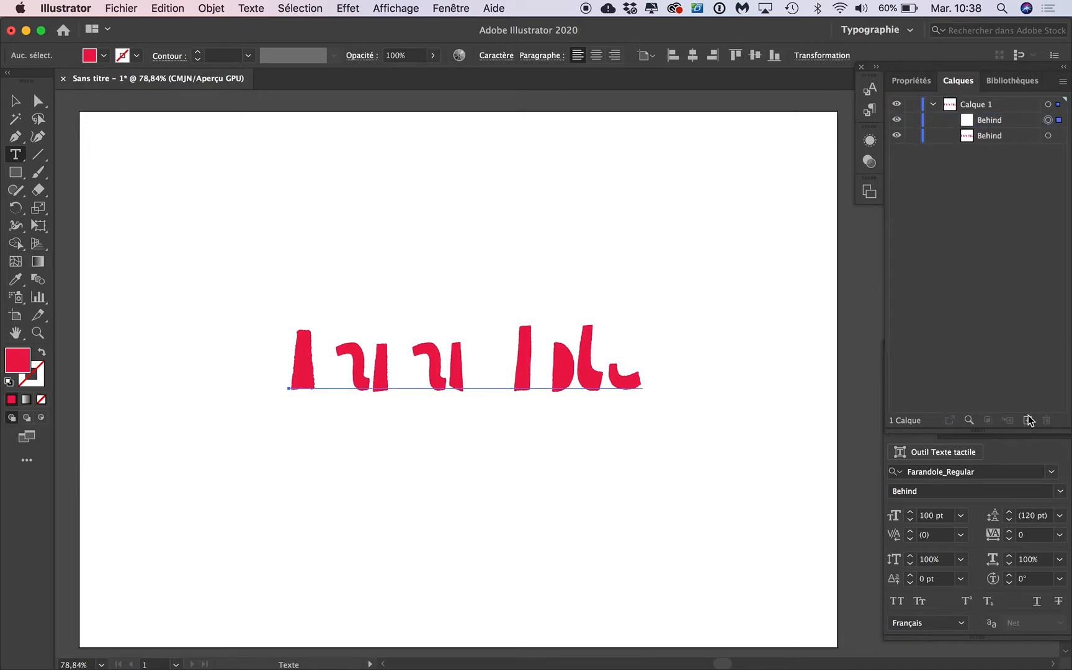
click(169, 8)
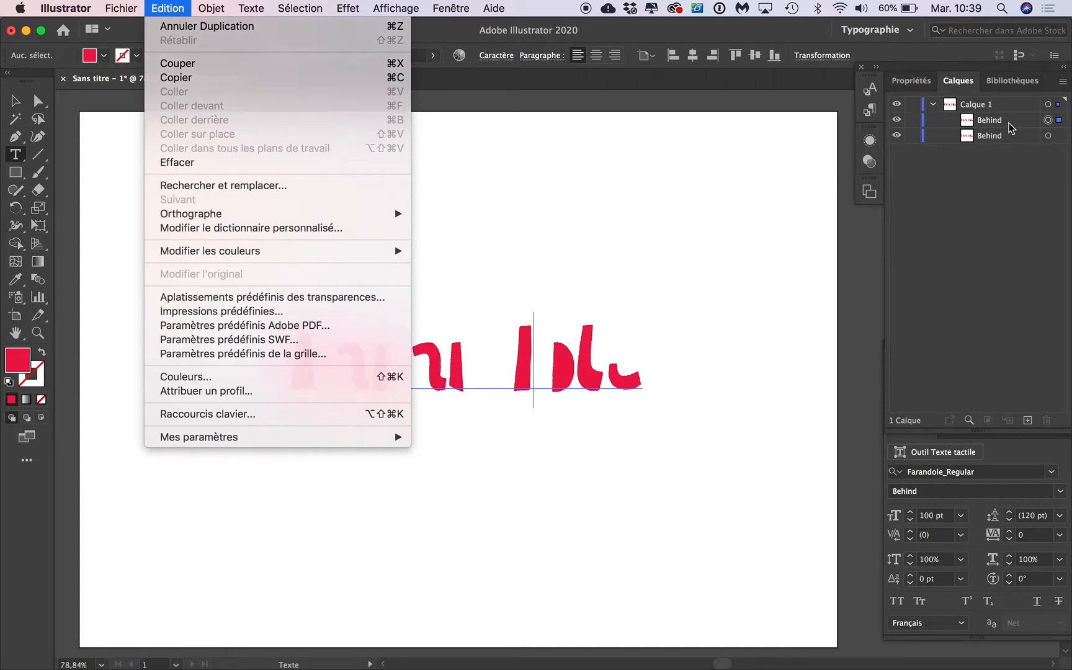
click(1008, 139)
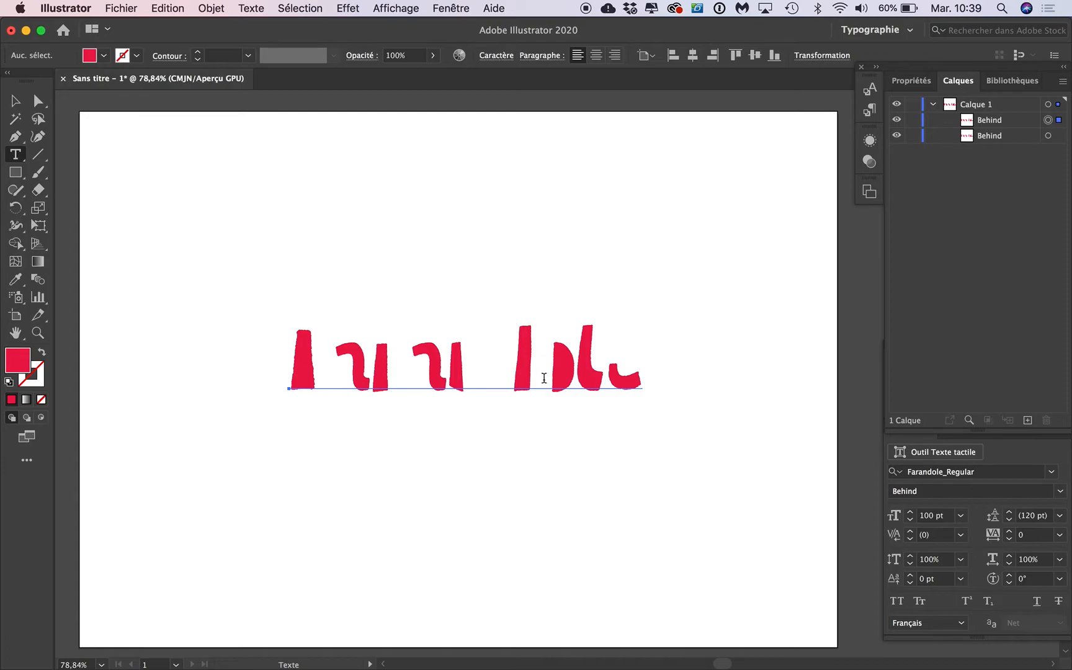
Set the font style of the upper Behind copy's whole word to Middle.
click(1013, 122)
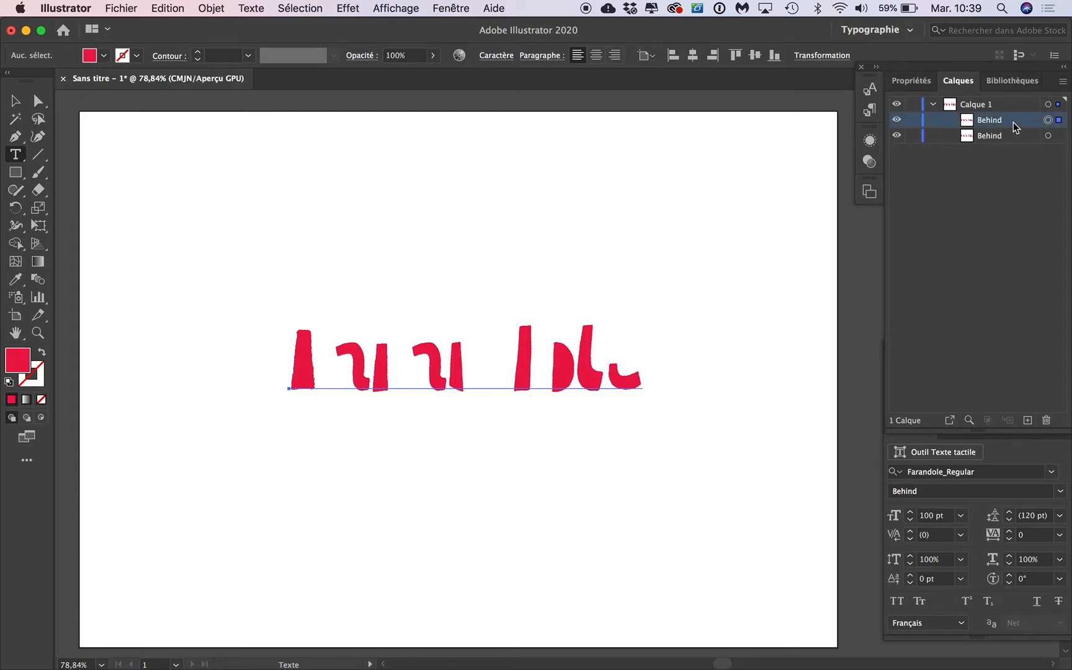
click(1060, 492)
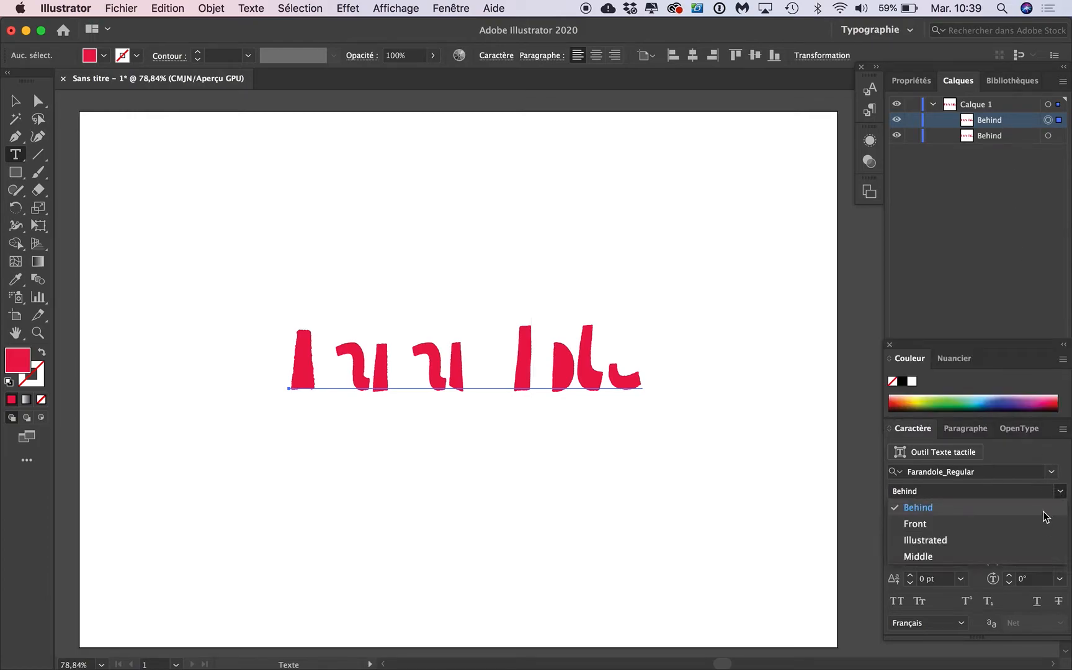
click(1027, 552)
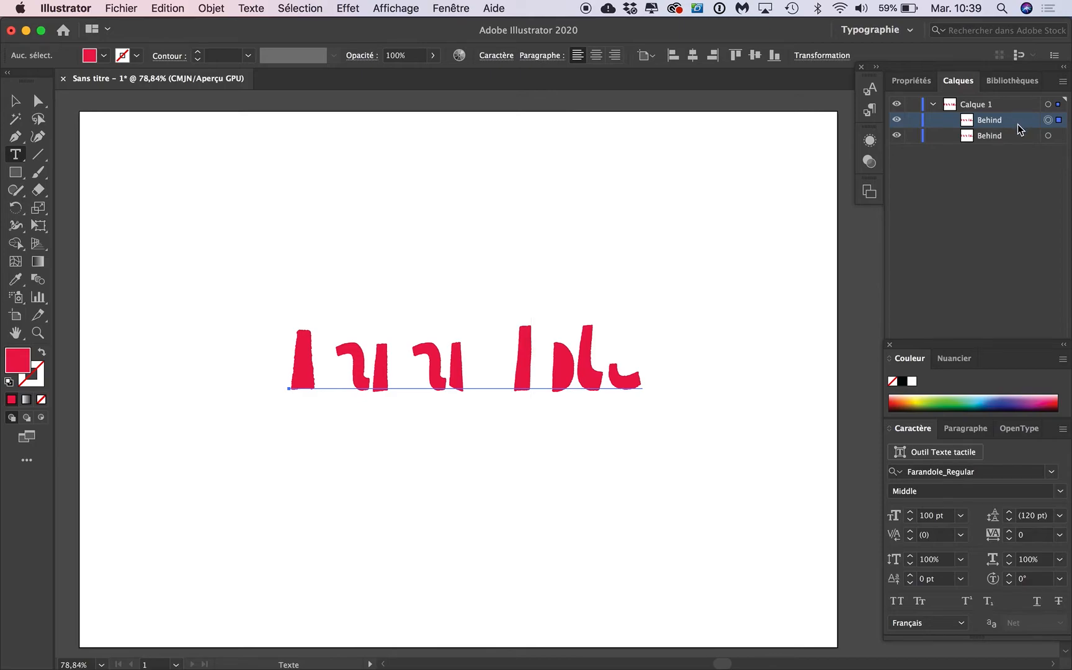
triple_click(455, 355)
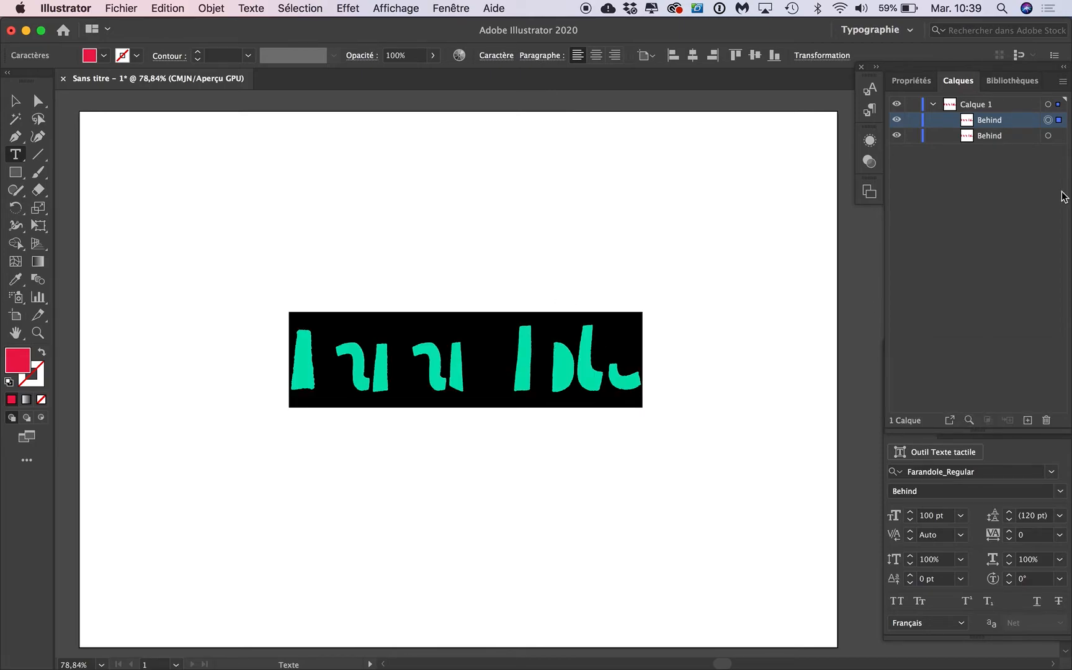
click(1060, 491)
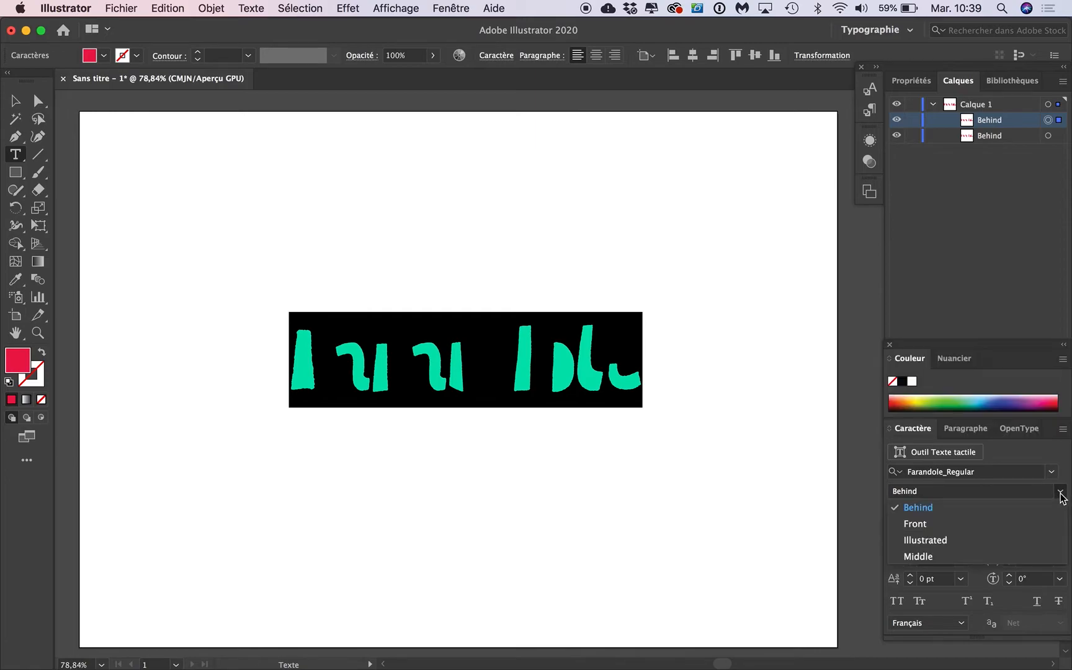
click(1024, 556)
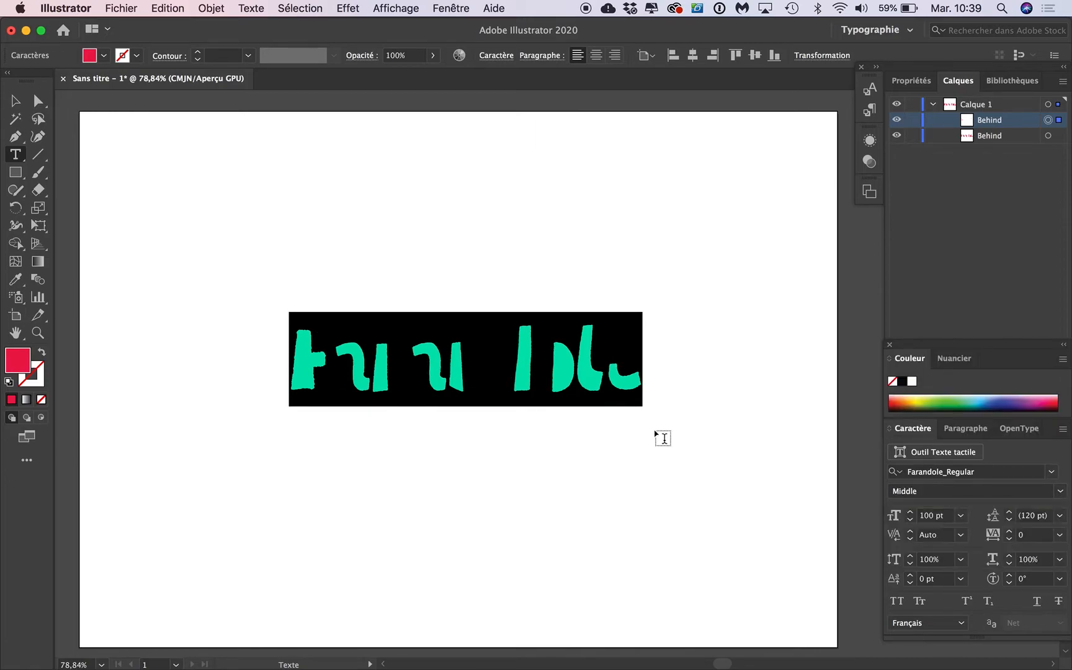
Fill the Middle-style word with orange.
double_click(18, 366)
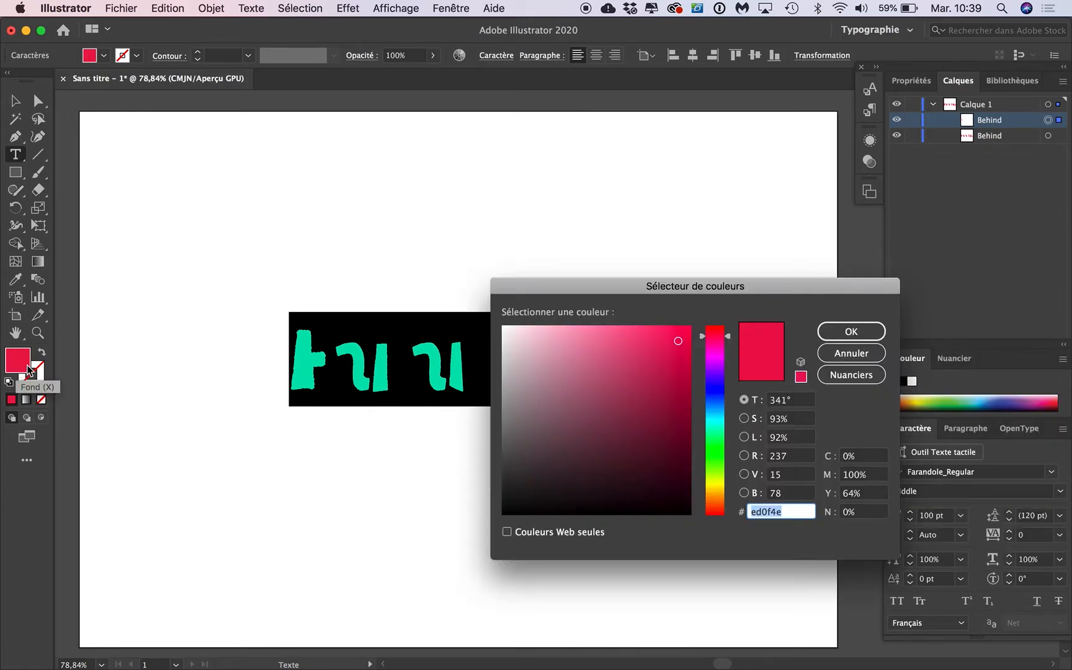
click(717, 494)
click(847, 332)
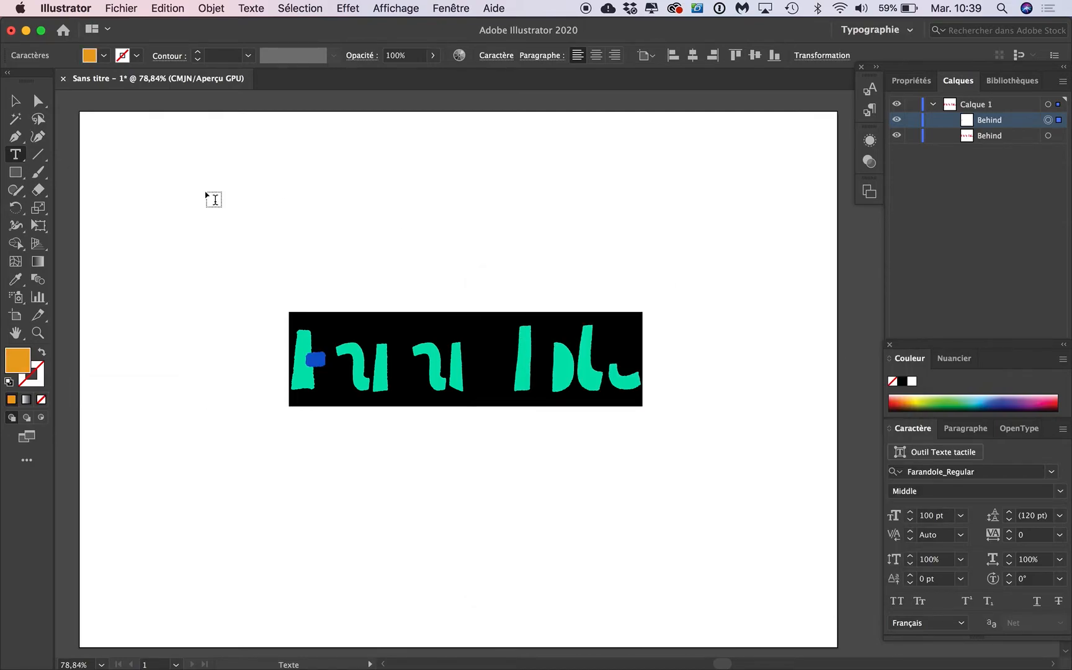
Rename the upper Behind text object inside Calque 1 as "Middle".
click(38, 101)
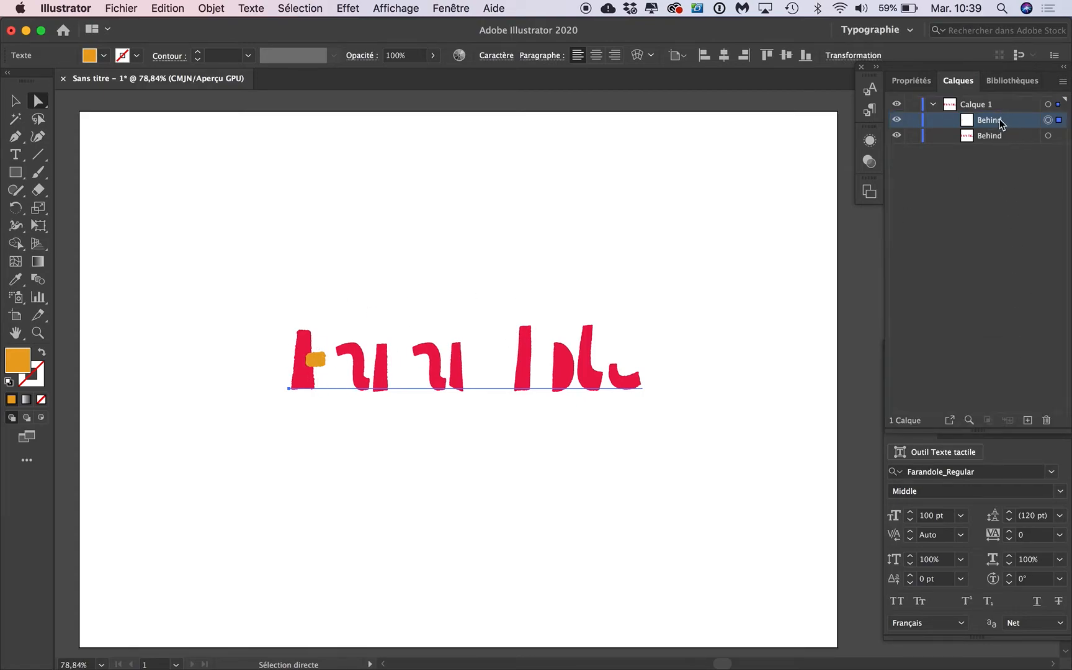
text(Middle)
key(Return)
Duplicate the Middle text object within Calque 1 and rename the upper copy "Front".
drag(1009, 119, 1027, 420)
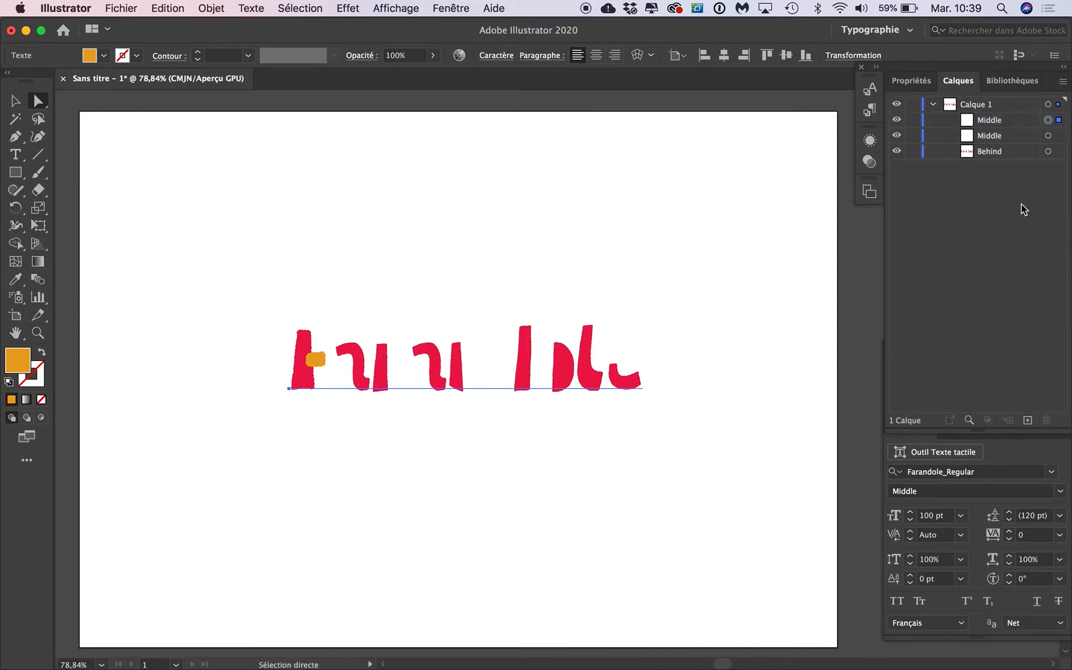
double_click(989, 120)
text(Front)
key(Return)
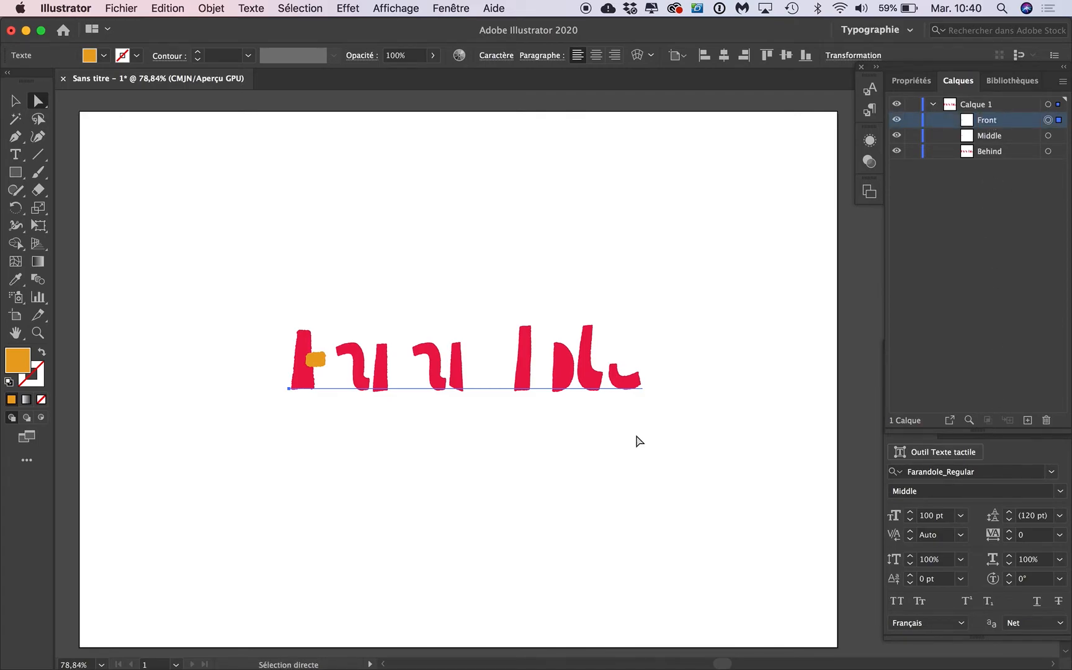
Set the font style of the Front copy's whole word to Front.
click(15, 160)
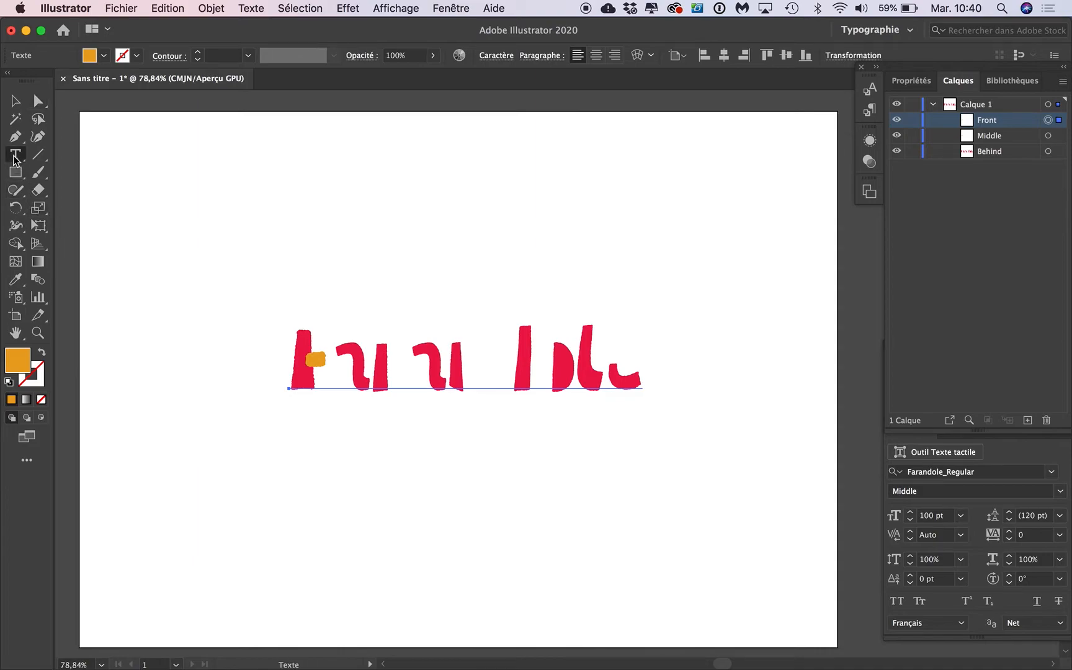
triple_click(457, 370)
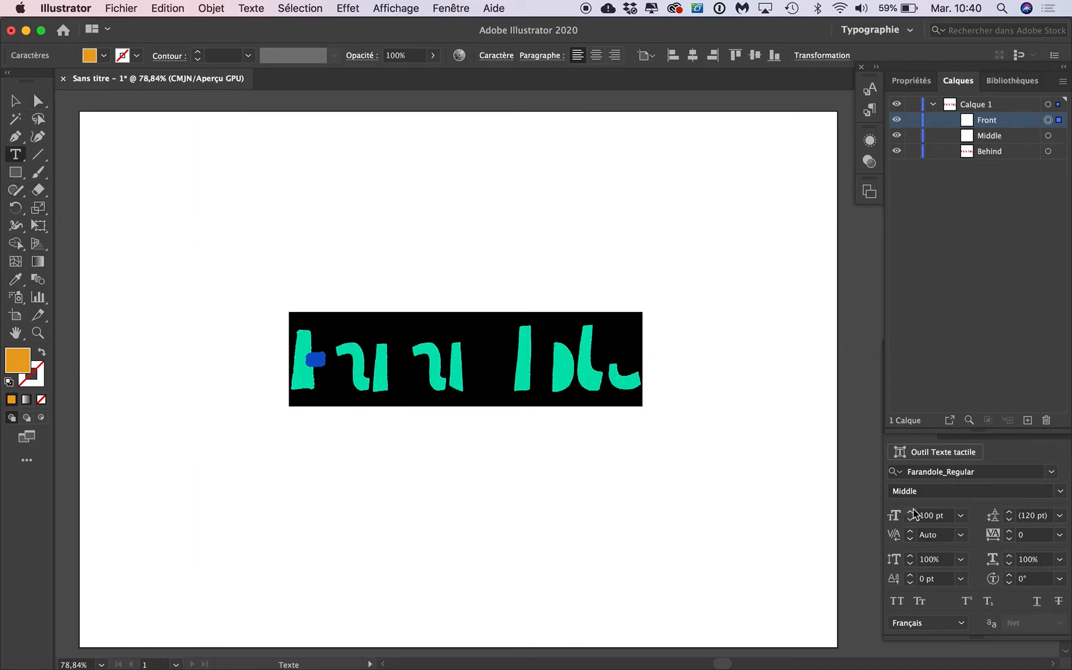
click(1060, 493)
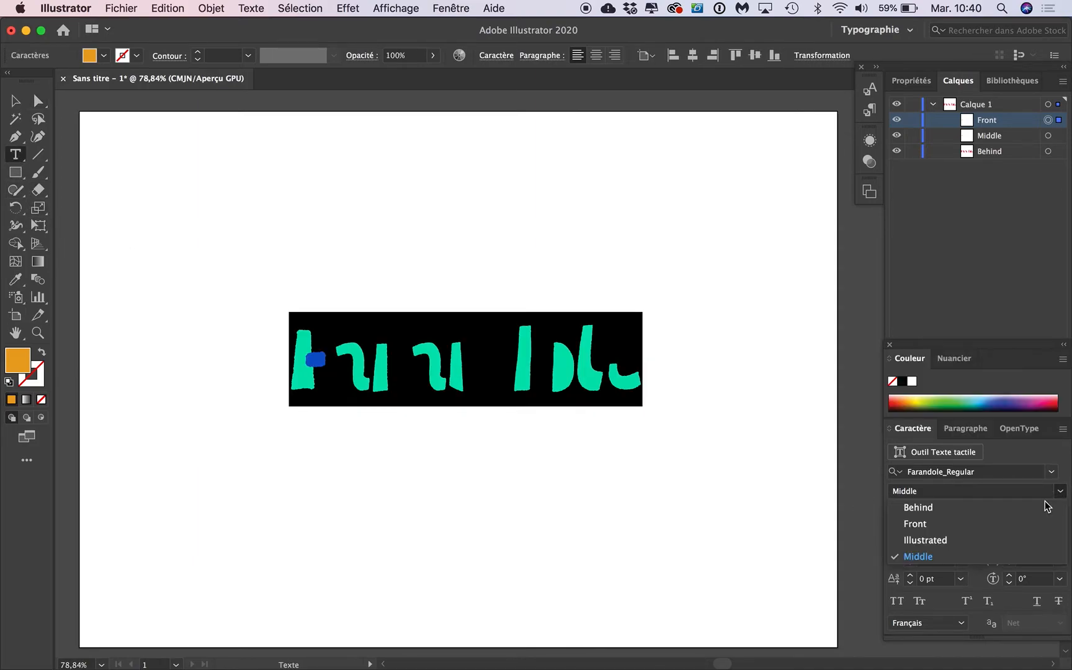
click(1010, 525)
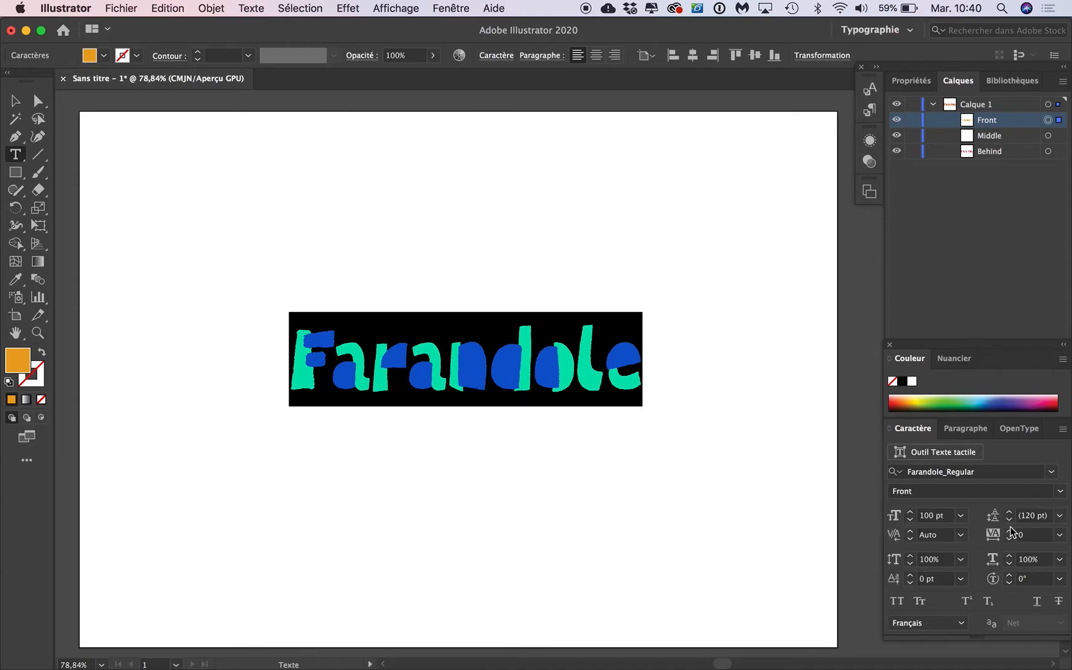
click(532, 360)
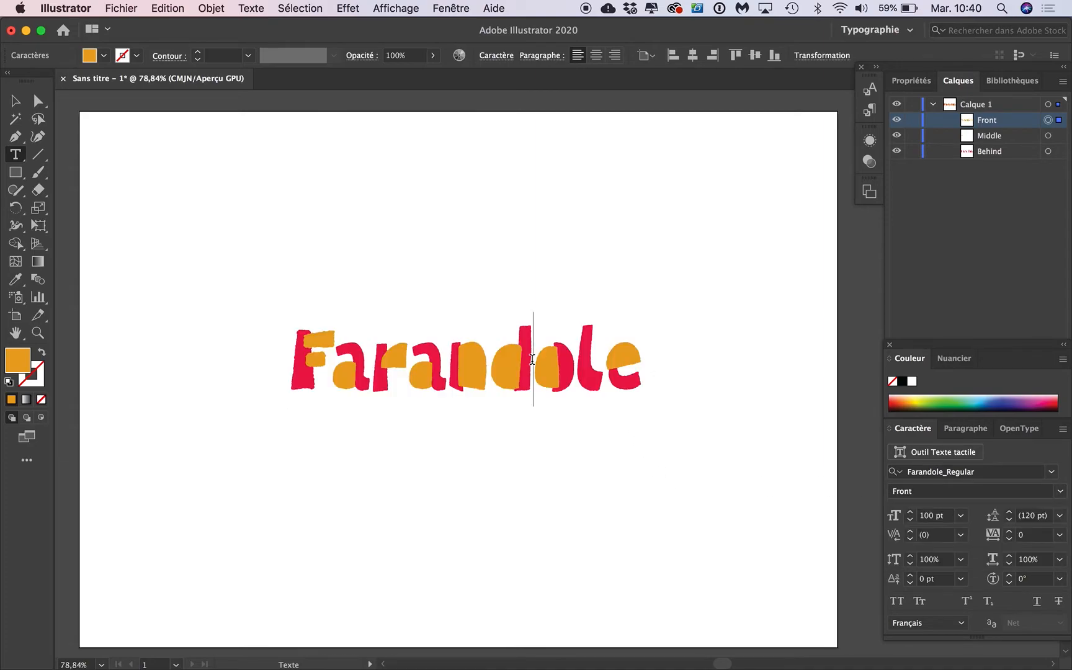
Fill the whole Front-style word with purple.
click(890, 344)
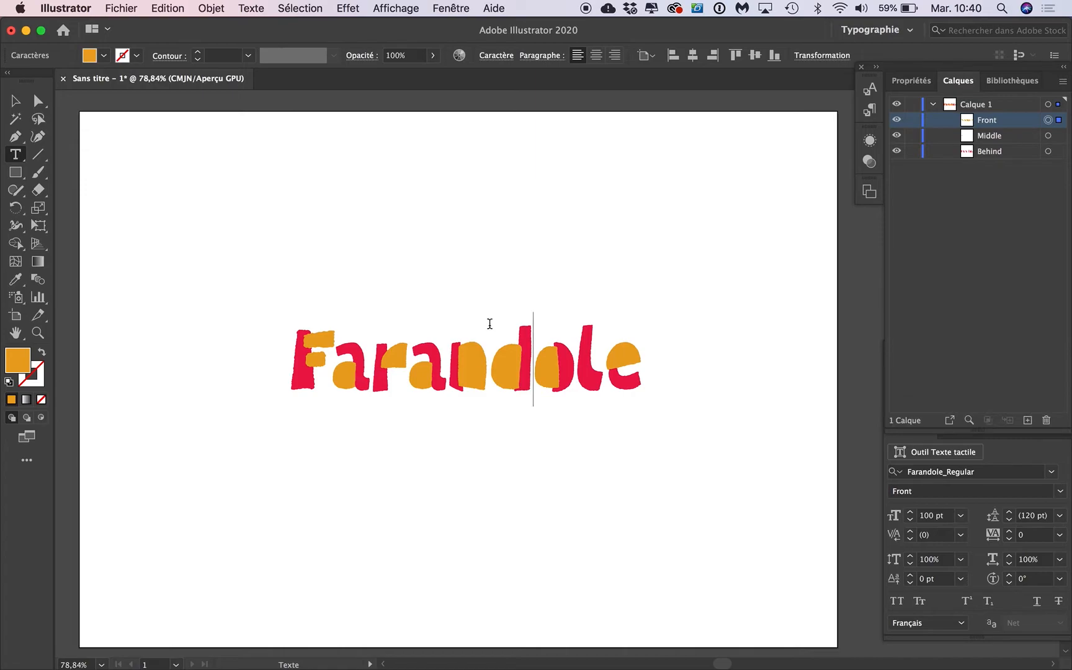
double_click(487, 361)
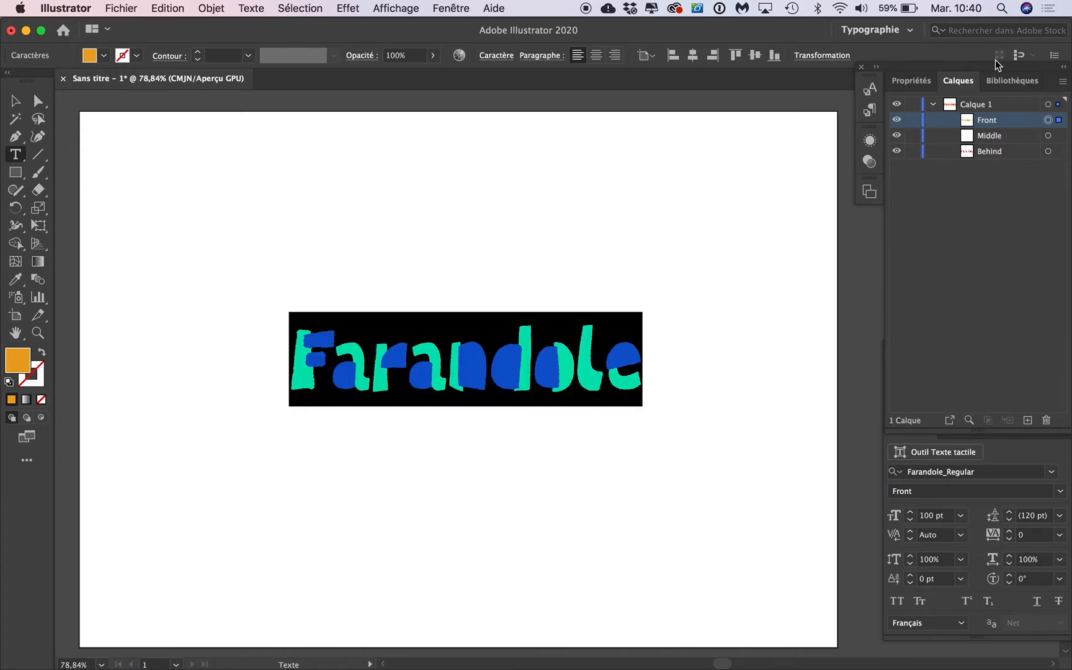
double_click(18, 359)
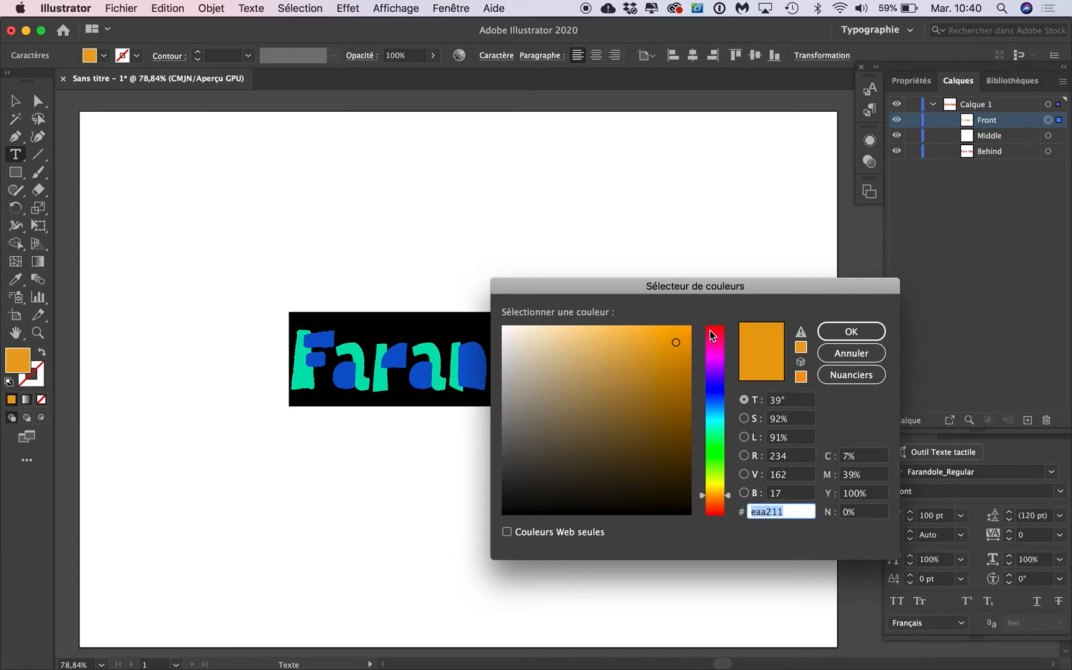
click(715, 358)
click(837, 332)
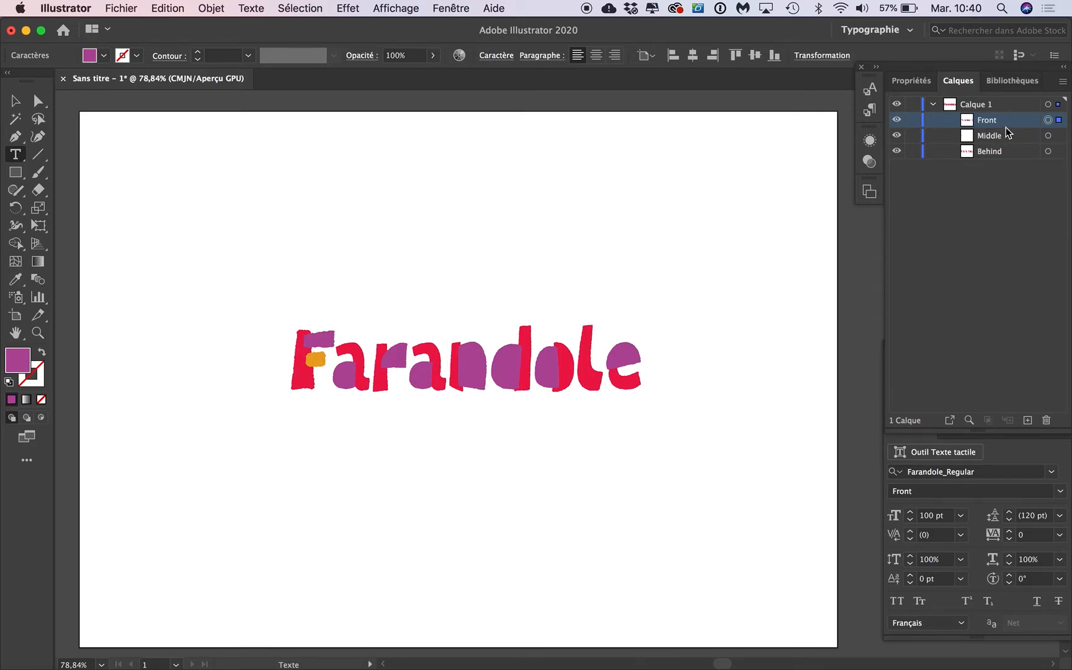
Set the blending mode of the whole Front word to Produit.
click(871, 168)
click(745, 156)
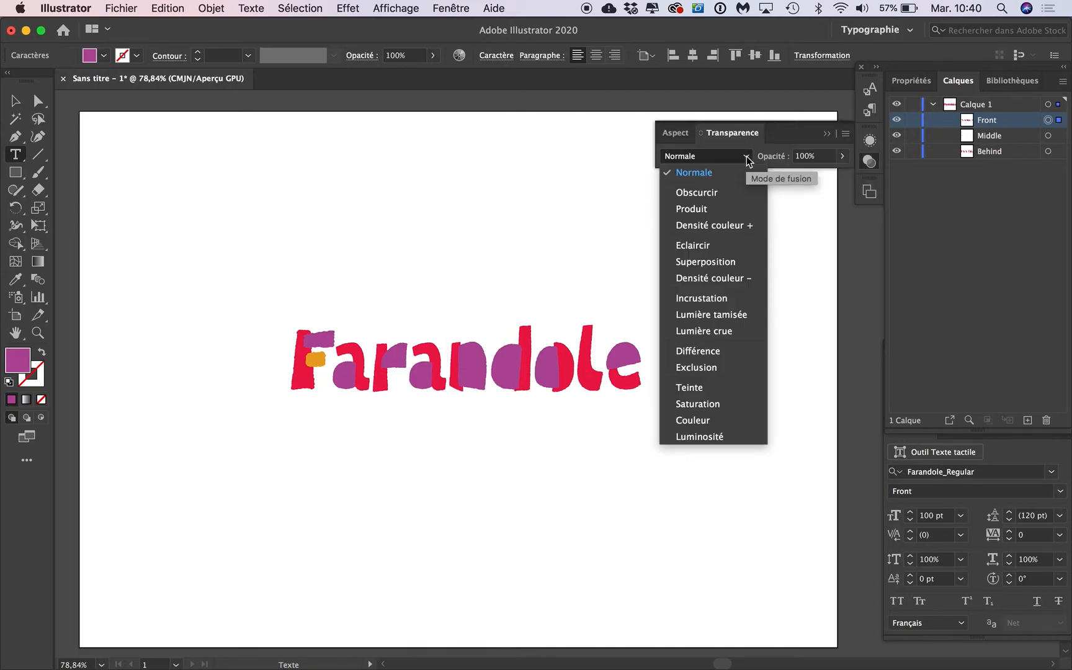
click(723, 211)
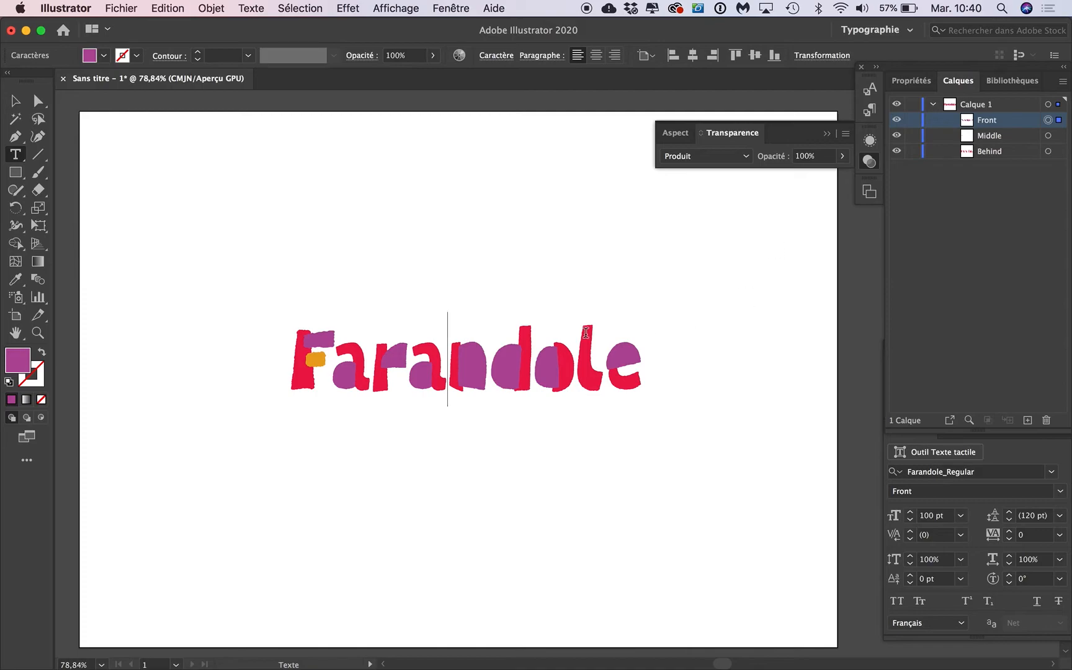
key(super+a)
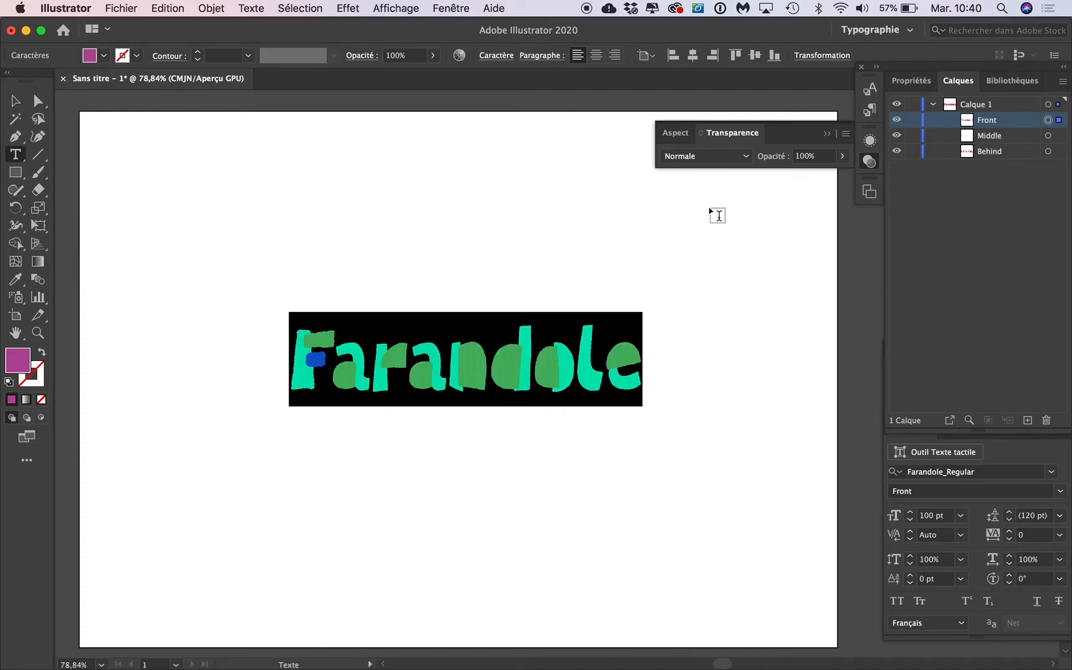
click(745, 156)
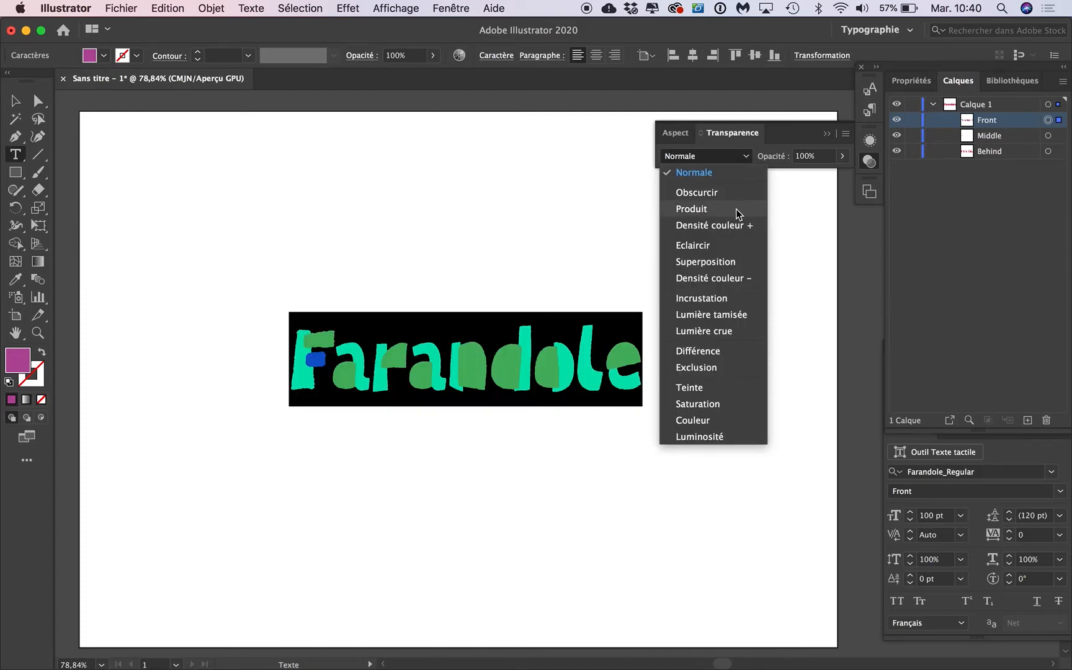
click(736, 208)
click(38, 101)
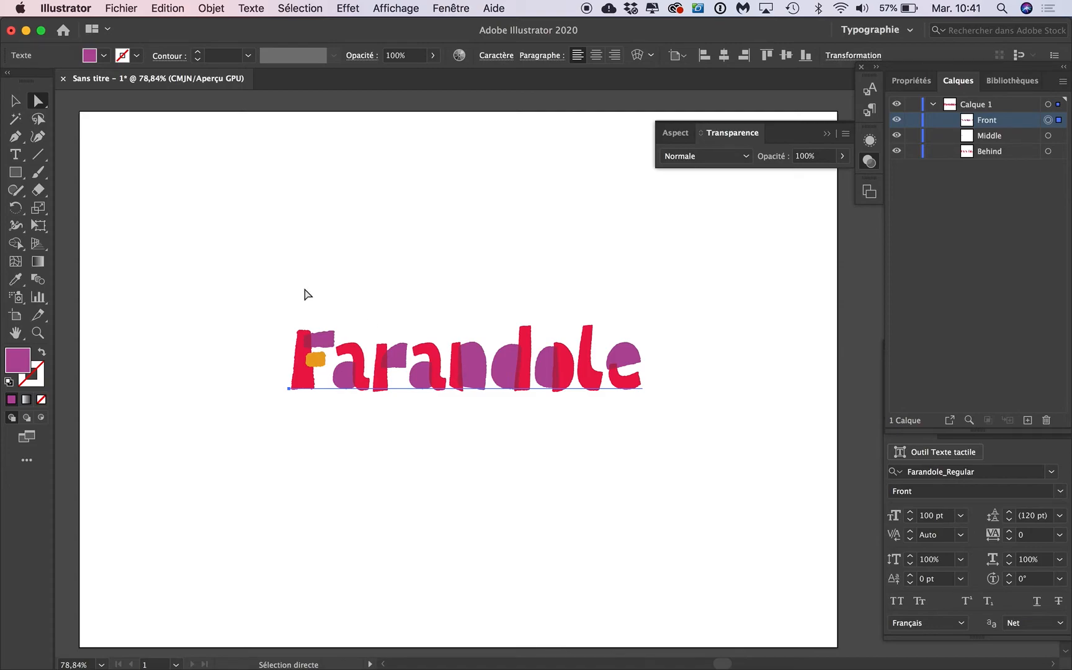
Fill only the letter r of the Front word with orange e59015.
click(15, 155)
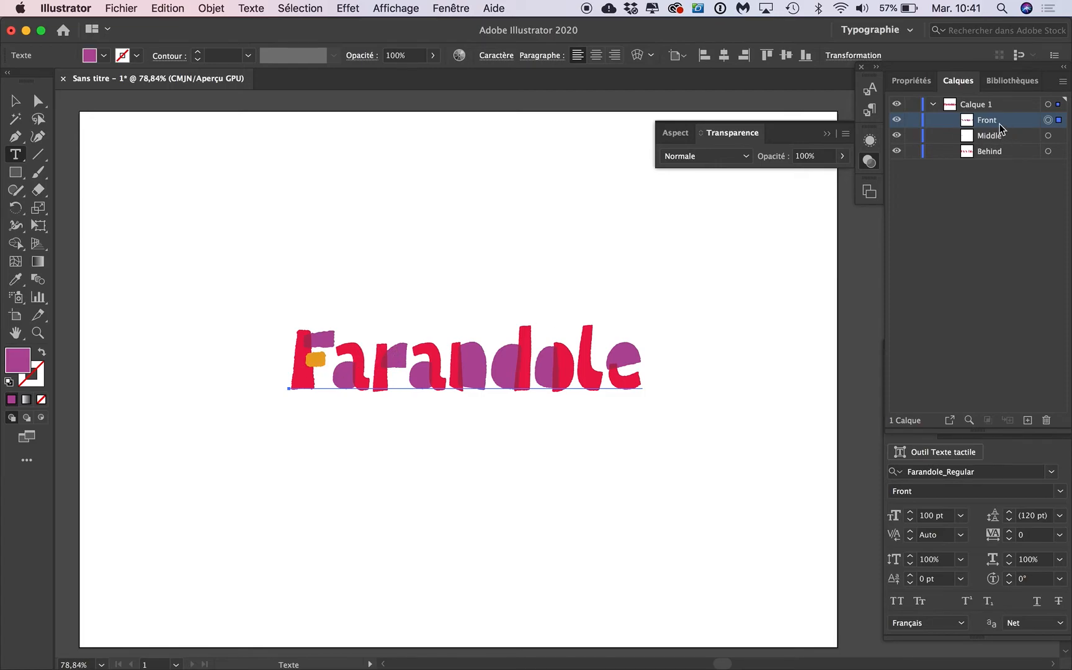
click(897, 120)
click(897, 121)
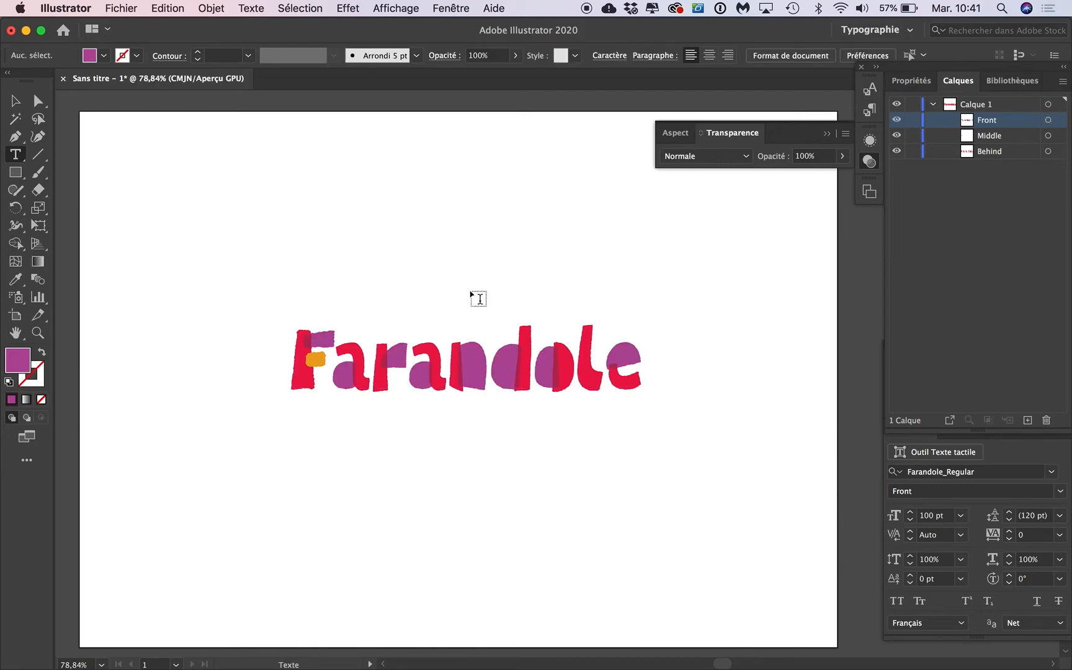
drag(375, 365, 403, 364)
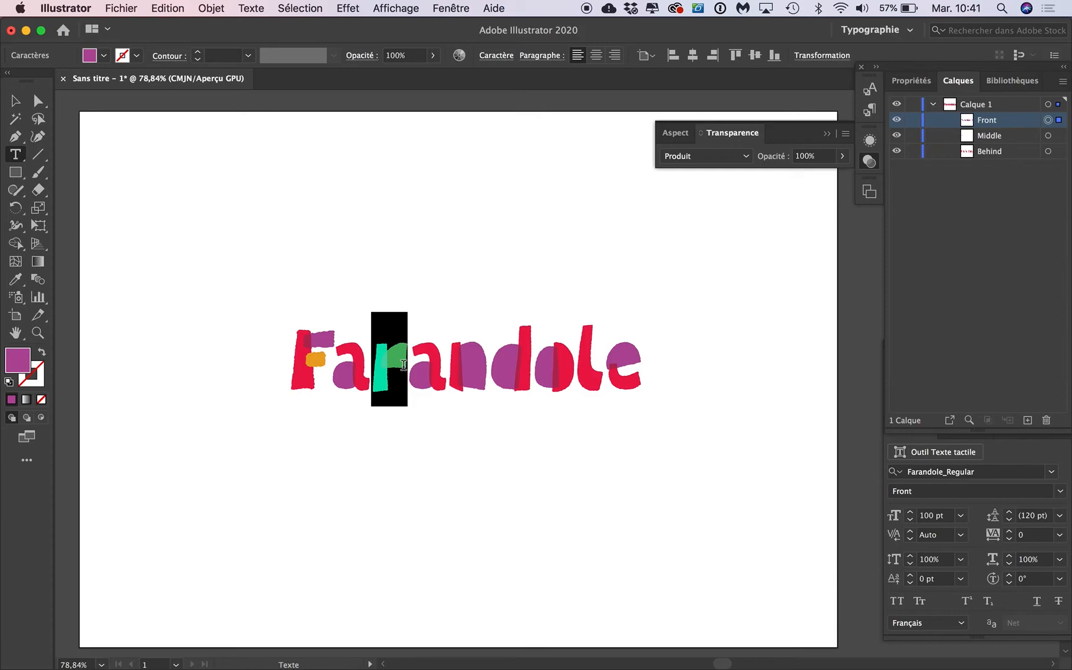
double_click(17, 361)
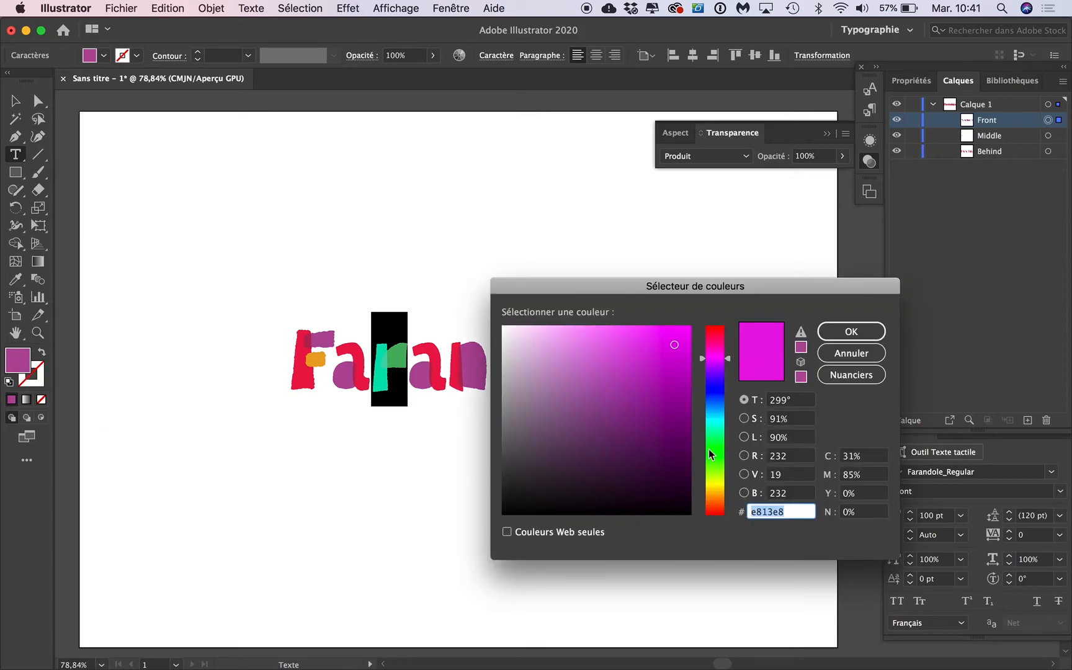
click(714, 497)
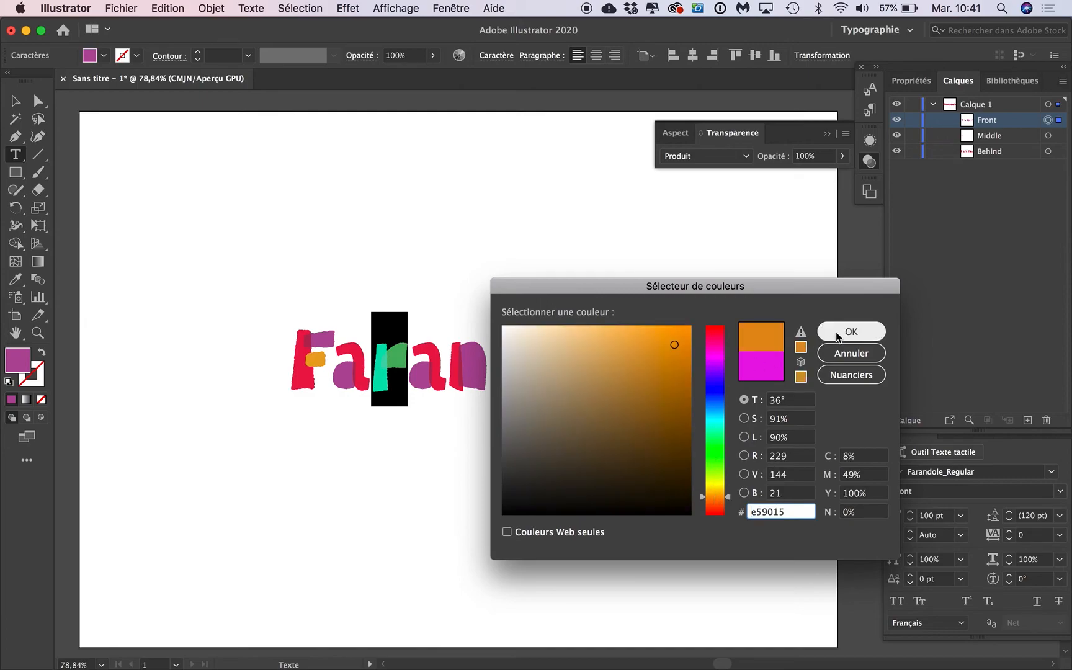
click(836, 336)
click(38, 100)
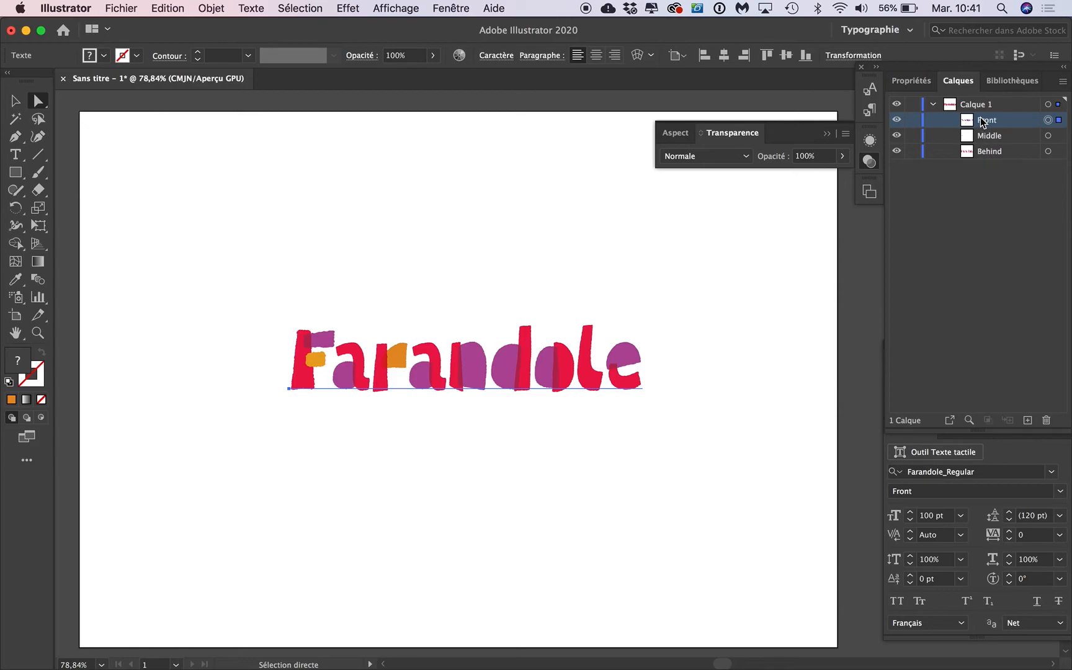
Hide and show the Front text object repeatedly to compare the word with and without its front shapes.
click(897, 121)
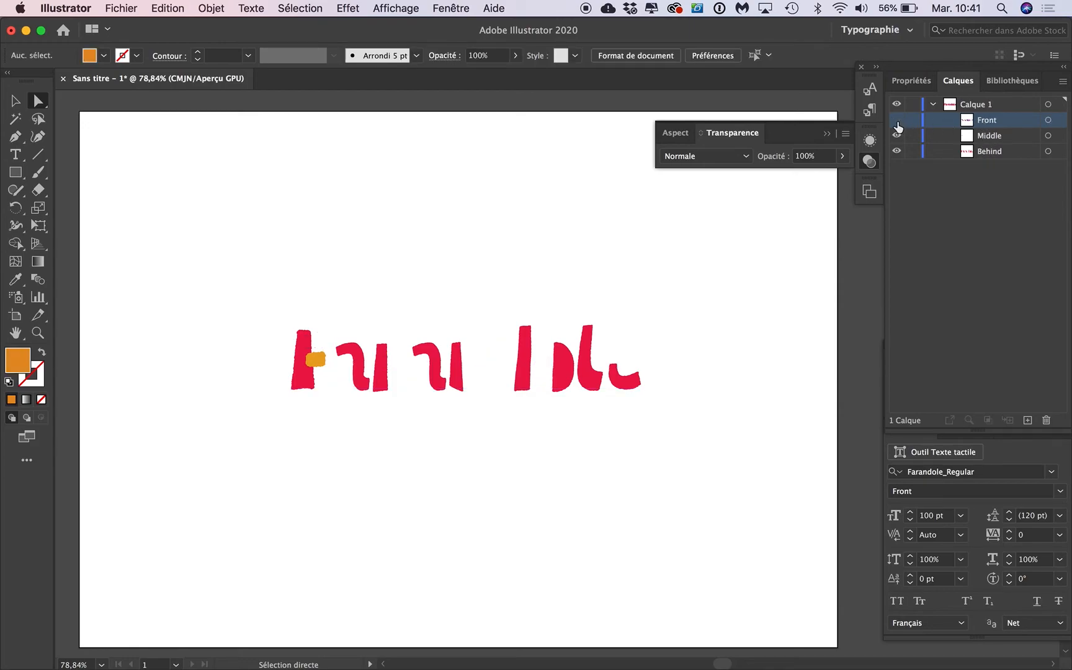
click(897, 120)
click(897, 121)
click(897, 122)
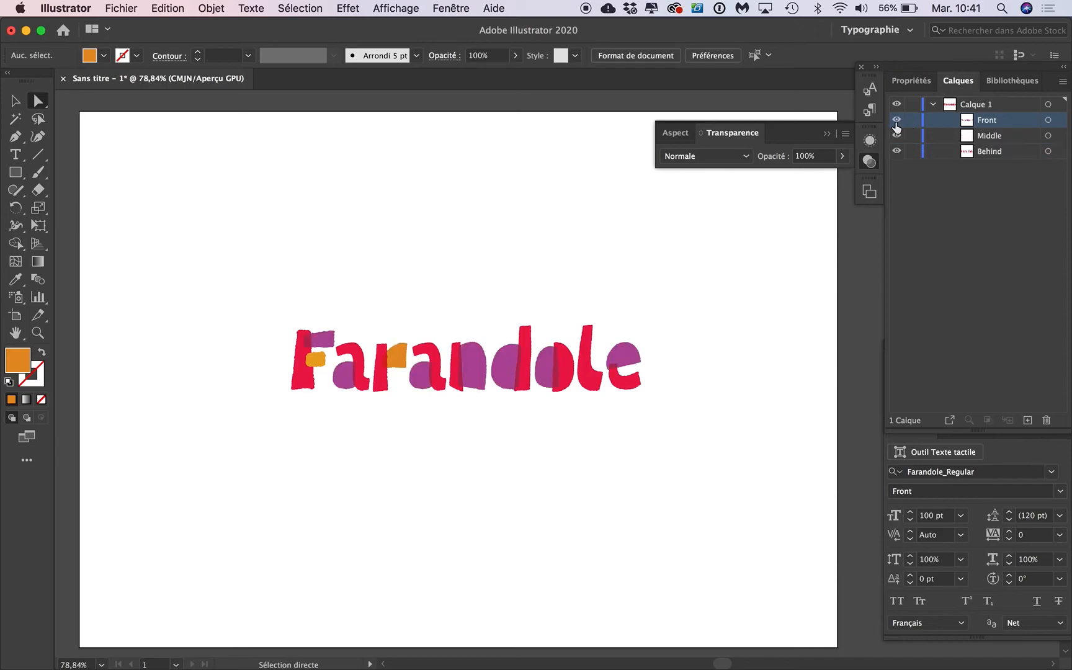
click(897, 121)
click(897, 121)
Lock the Front and Middle text objects and select the whole Behind word beneath them.
click(912, 120)
click(912, 136)
click(16, 156)
double_click(405, 366)
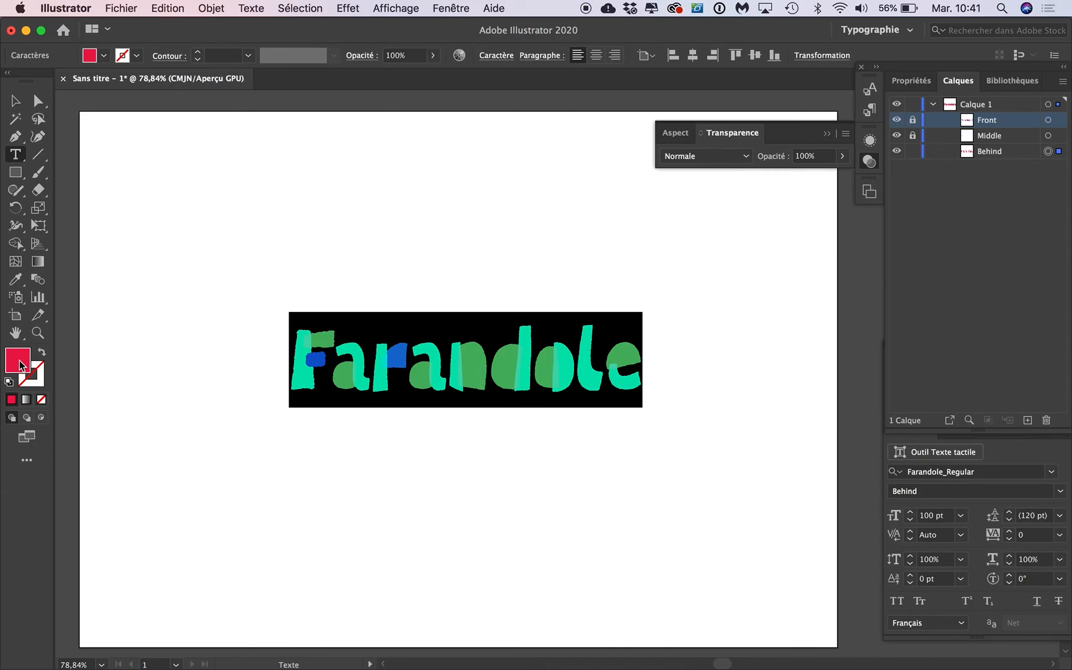
Fill only the letter d of the Behind word with blue.
click(409, 383)
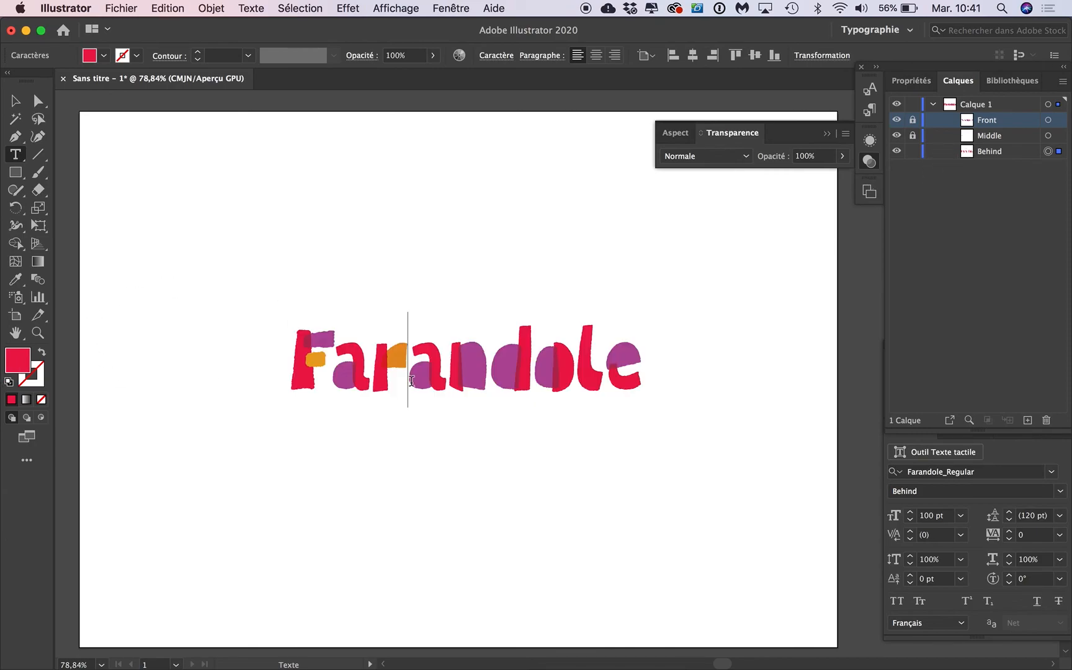
drag(492, 366, 512, 364)
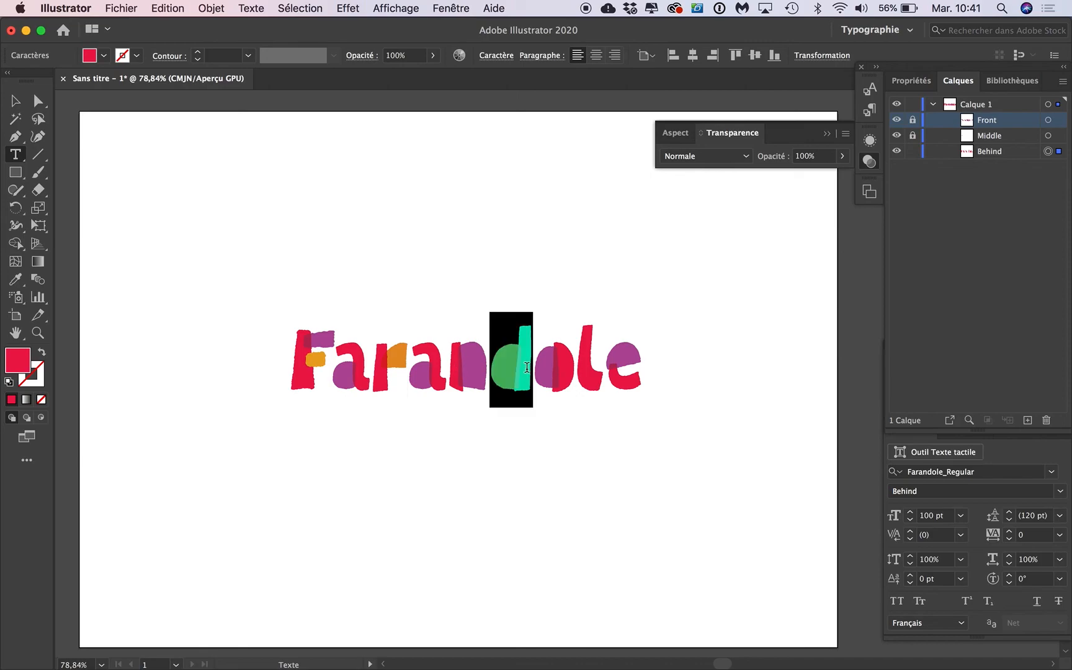
double_click(9, 365)
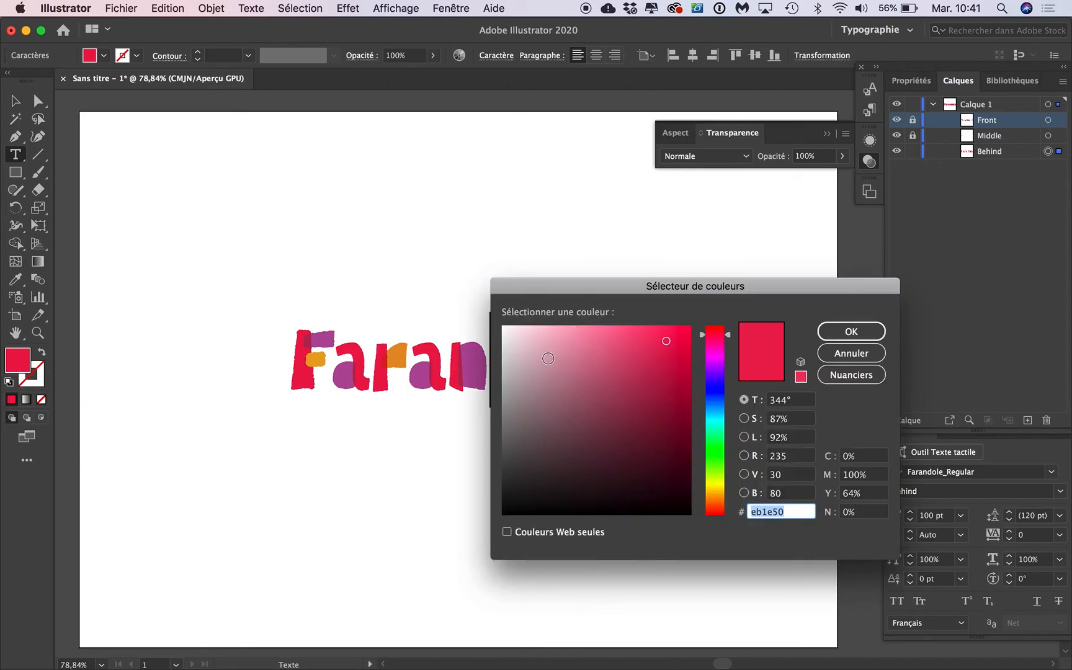
click(723, 397)
click(851, 331)
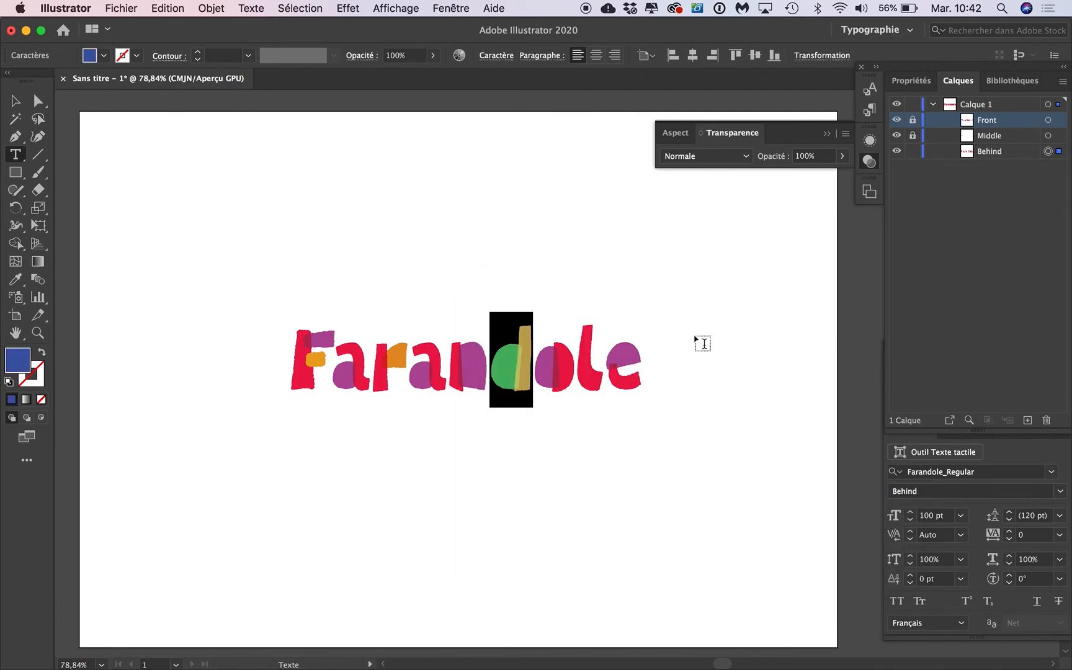
click(459, 356)
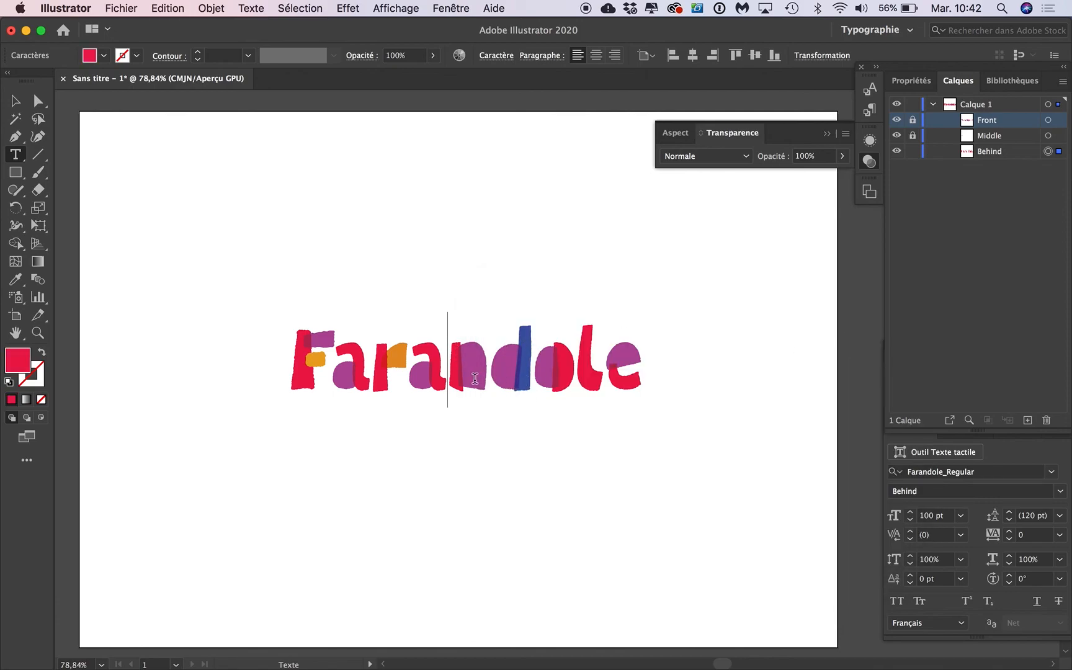